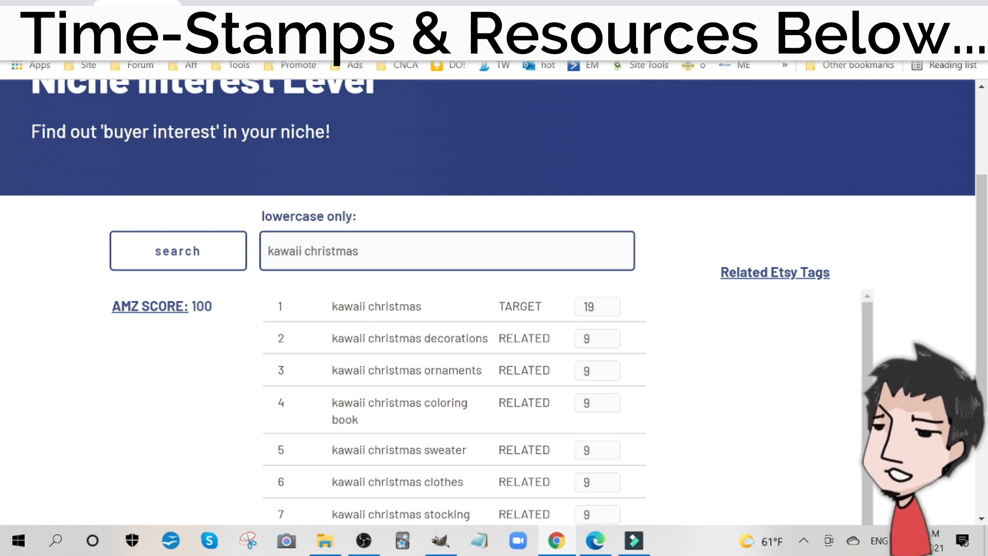
- Examine the related keywords and interest scores listed for kawaii christmas
{"action": "left_click", "coordinate": [420, 279]}
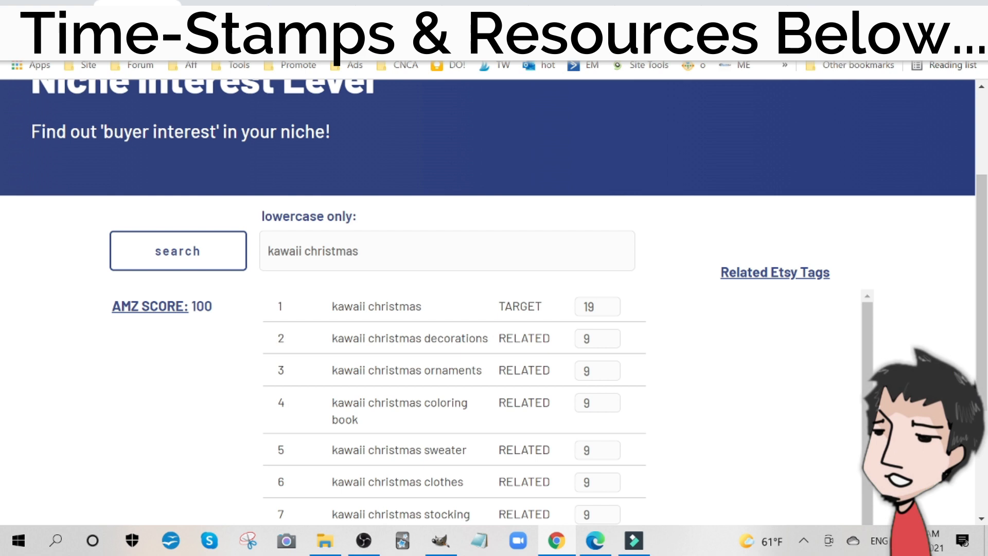
{"action": "scroll", "coordinate": [488, 386], "scroll_direction": "down", "scroll_amount": 1}
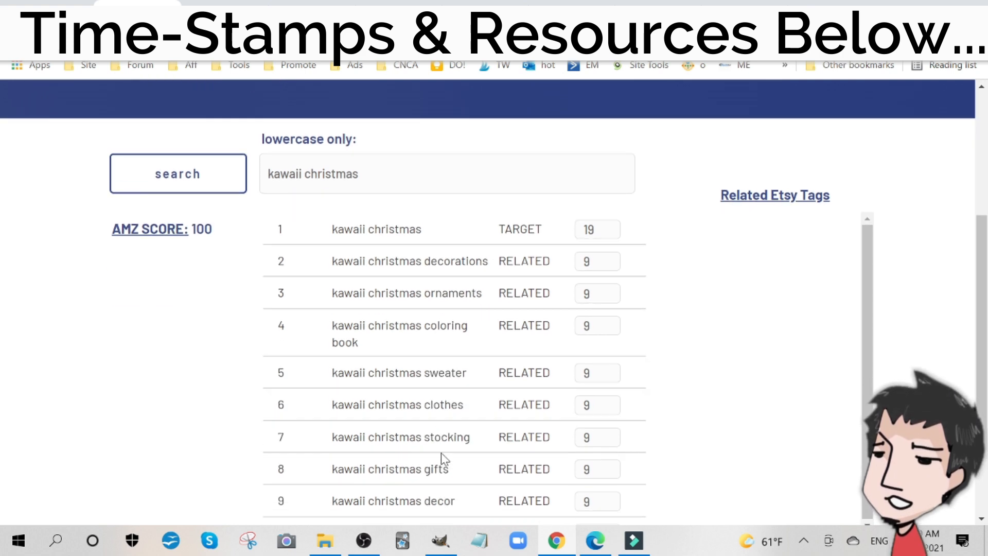
{"action": "scroll", "coordinate": [446, 470], "scroll_direction": "down", "scroll_amount": 1}
{"action": "scroll", "coordinate": [435, 428], "scroll_direction": "up", "scroll_amount": 2}
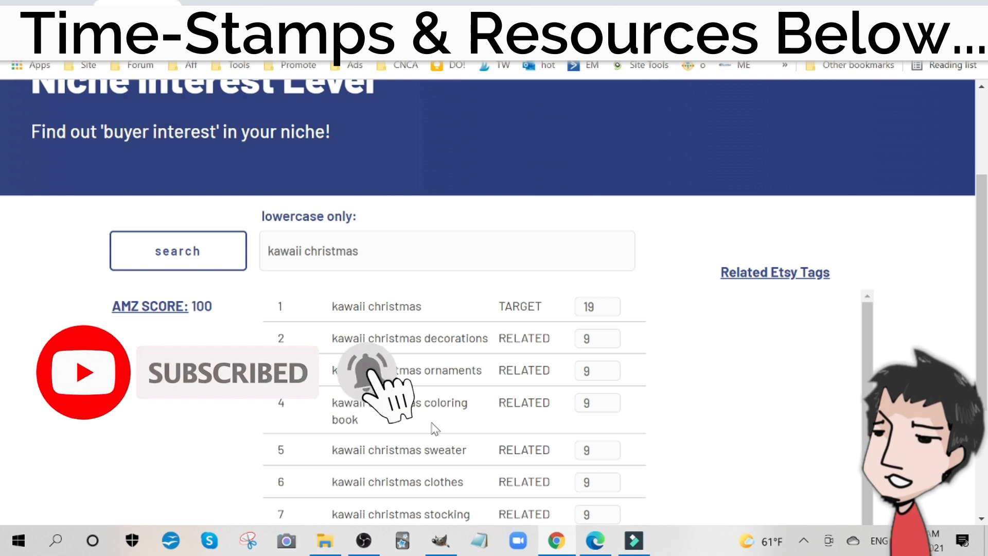
- View the Fairyland Wish Combo artwork page and the Kawaii Christmas T-shirt listing
{"action": "left_click", "coordinate": [231, 3]}
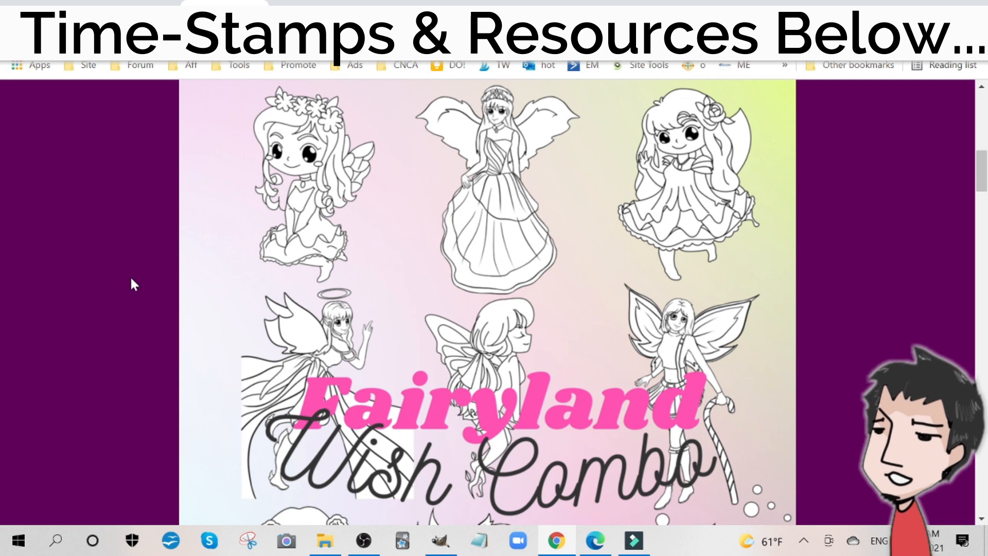
{"action": "left_click", "coordinate": [296, 3]}
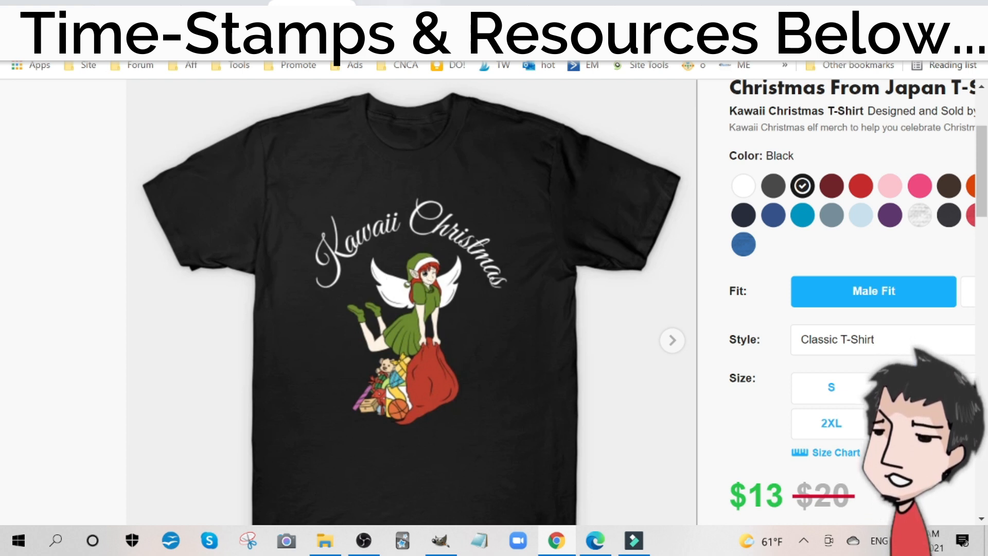
- Look through the Christmas game pages in Xmas.pdf, from Holiday I've Never to Merry Christmas ABCs
{"action": "left_click", "coordinate": [396, 3]}
{"action": "scroll", "coordinate": [566, 264], "scroll_direction": "down", "scroll_amount": 9}
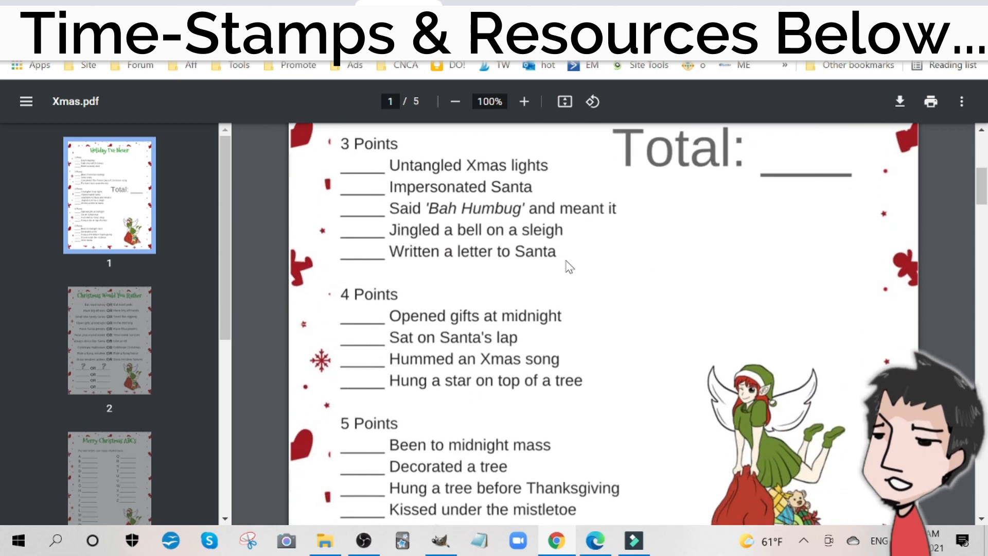
{"action": "scroll", "coordinate": [568, 266], "scroll_direction": "down", "scroll_amount": 15}
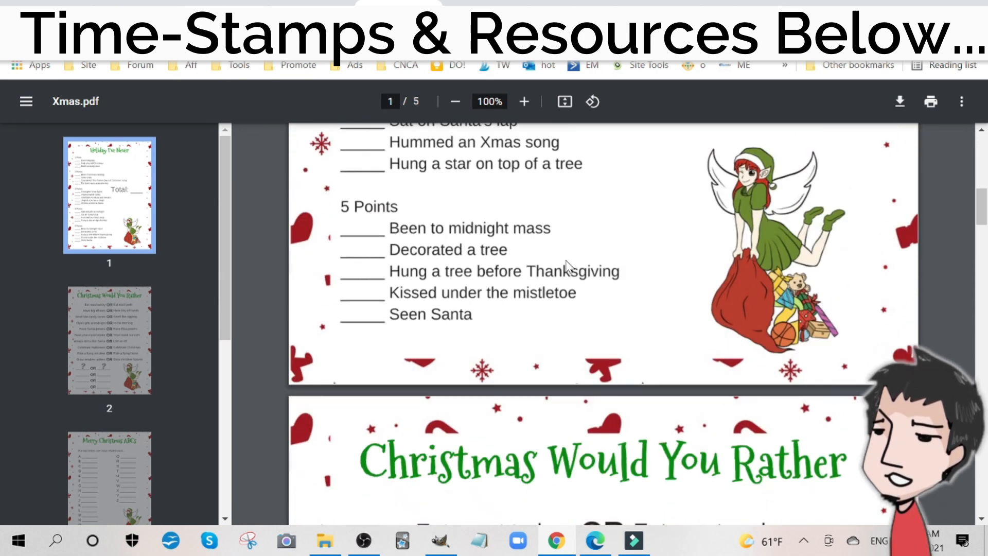
{"action": "scroll", "coordinate": [568, 266], "scroll_direction": "down", "scroll_amount": 9}
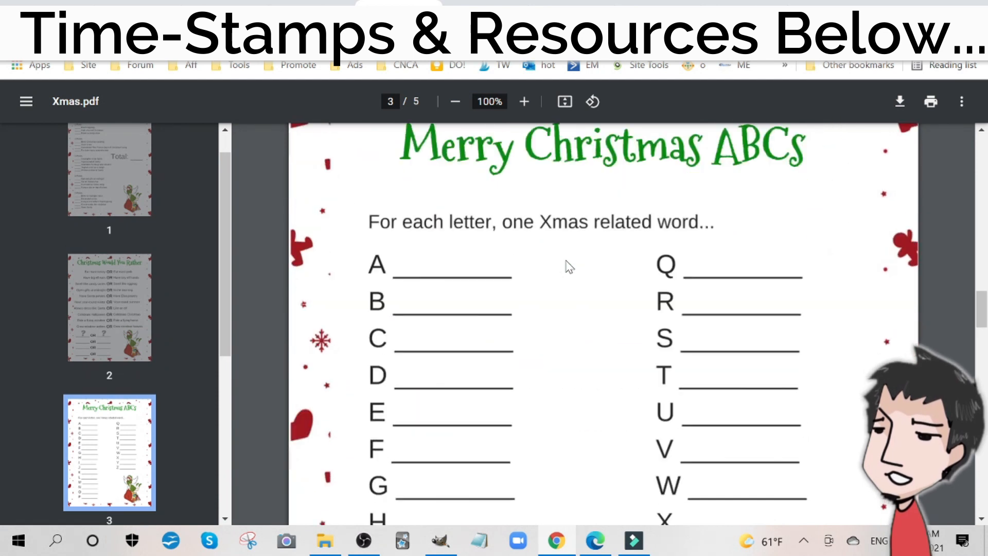
{"action": "scroll", "coordinate": [568, 266], "scroll_direction": "down", "scroll_amount": 11}
{"action": "scroll", "coordinate": [568, 266], "scroll_direction": "up", "scroll_amount": 5}
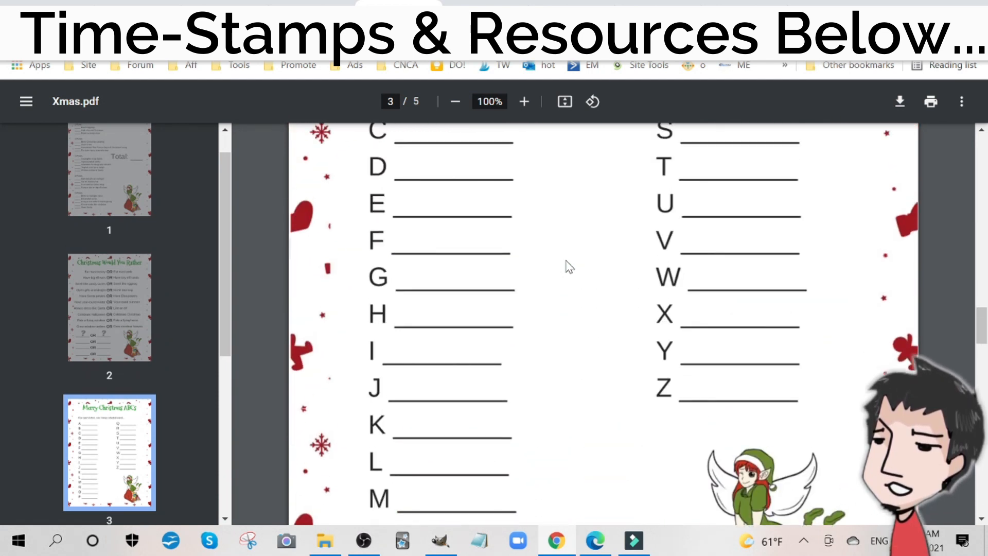
{"action": "scroll", "coordinate": [569, 266], "scroll_direction": "up", "scroll_amount": 20}
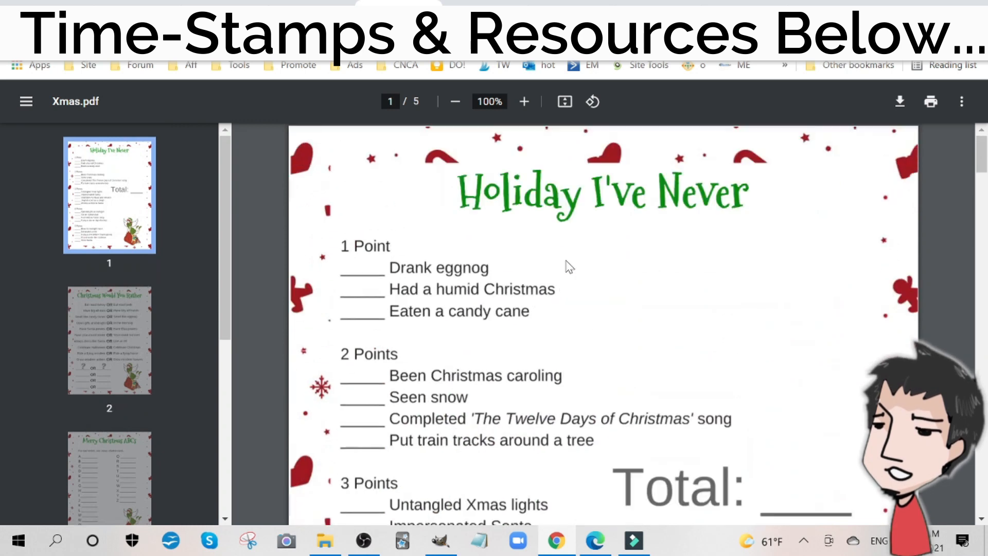
- Switch to Edge and look through the six-page PDF of Christmas fairy coloring pages
{"action": "left_click", "coordinate": [596, 538]}
{"action": "scroll", "coordinate": [615, 304], "scroll_direction": "down", "scroll_amount": 8}
{"action": "scroll", "coordinate": [616, 305], "scroll_direction": "down", "scroll_amount": 20}
{"action": "scroll", "coordinate": [615, 305], "scroll_direction": "down", "scroll_amount": 10}
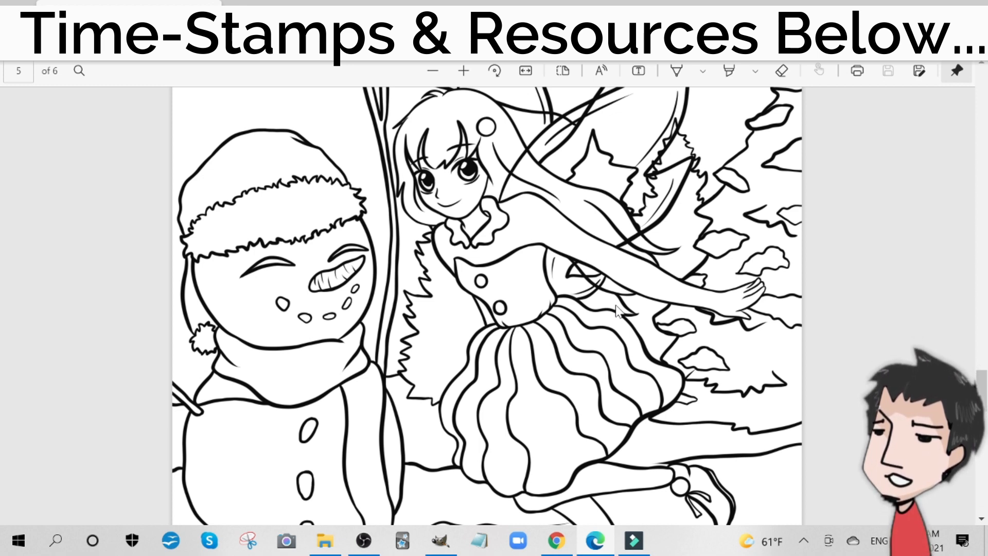
{"action": "scroll", "coordinate": [603, 268], "scroll_direction": "up", "scroll_amount": 20}
{"action": "scroll", "coordinate": [603, 268], "scroll_direction": "up", "scroll_amount": 20}
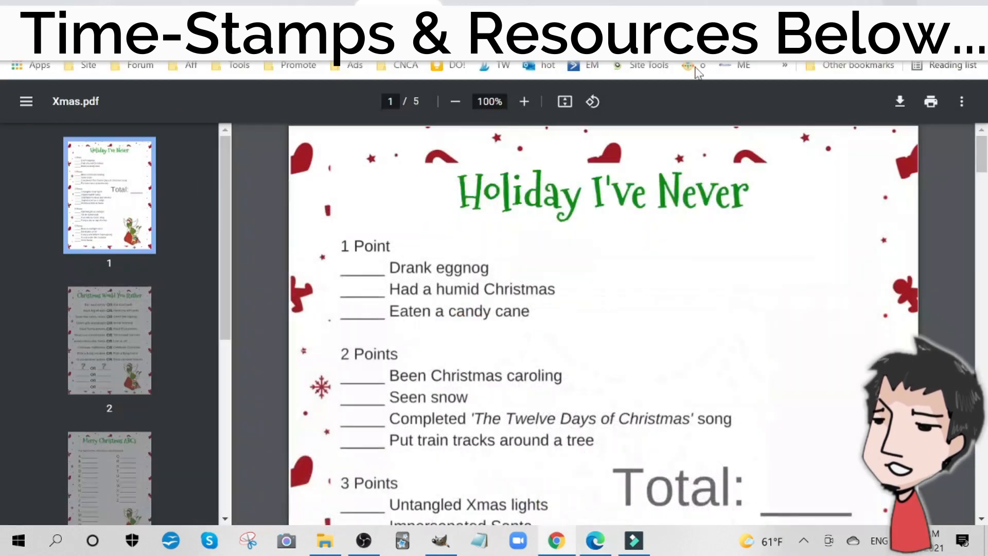
- Switch to the Crispy-Prints-BOUNDRY design in Canva, add the red Christmas pattern to page 1 and detach the boundary template from the background
{"action": "left_click", "coordinate": [310, 2]}
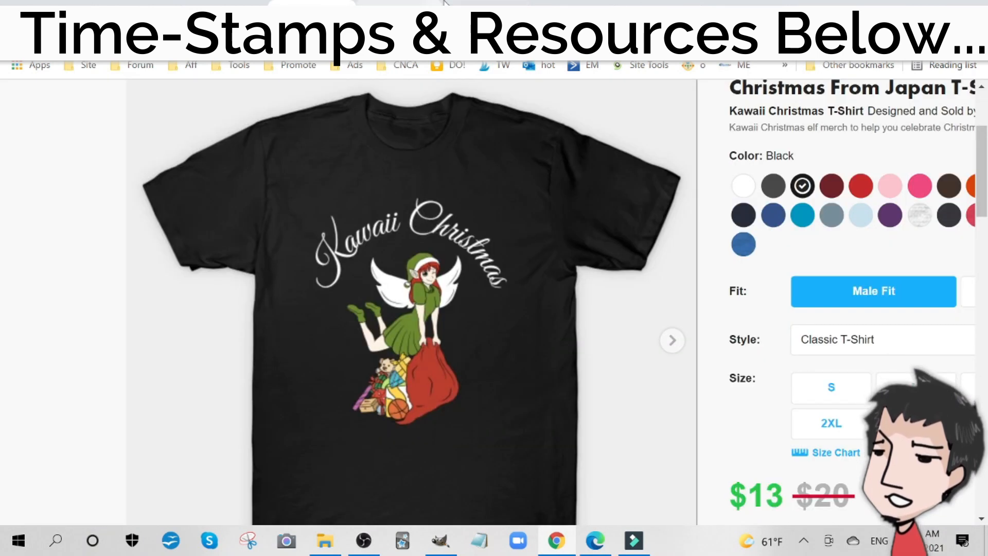
{"action": "left_click", "coordinate": [484, 2]}
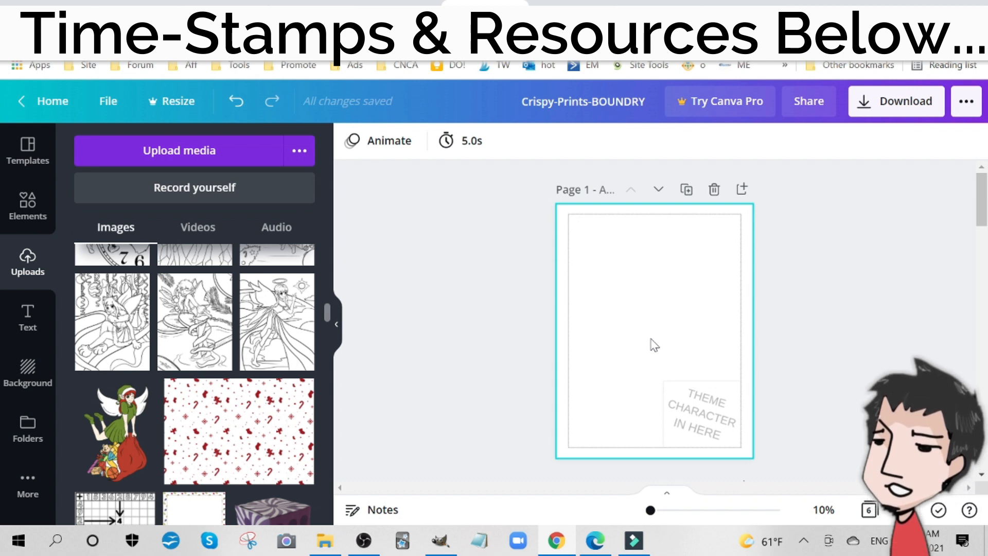
{"action": "left_click", "coordinate": [220, 460]}
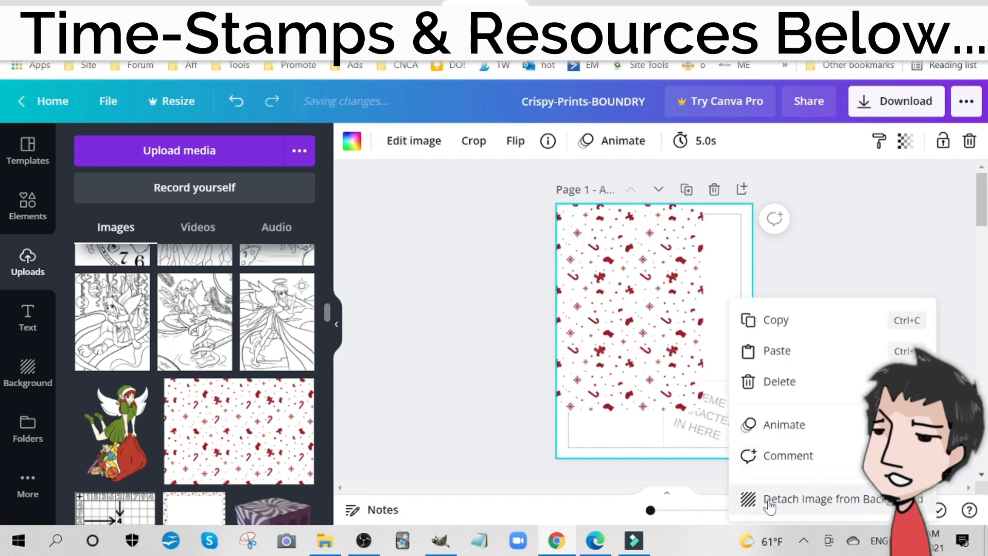
{"action": "left_click", "coordinate": [766, 499]}
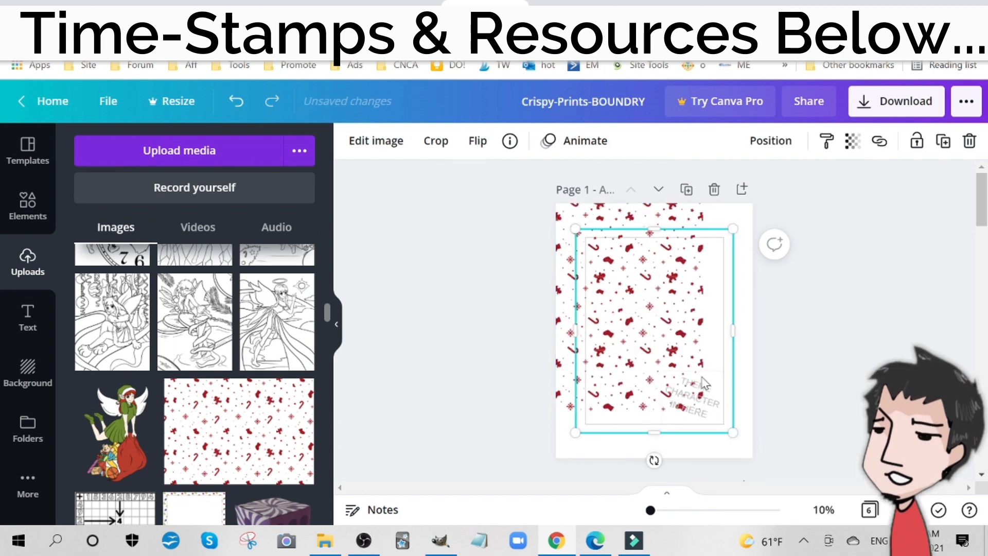
- Set the red Christmas pattern as the background image of page 1
{"action": "left_click", "coordinate": [559, 243]}
{"action": "right_click", "coordinate": [559, 244]}
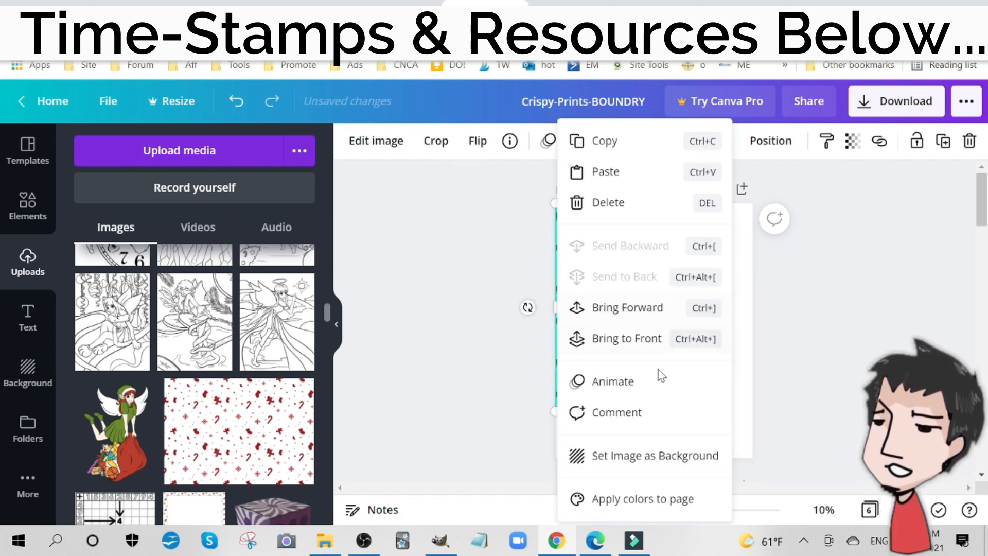
{"action": "left_click", "coordinate": [667, 457]}
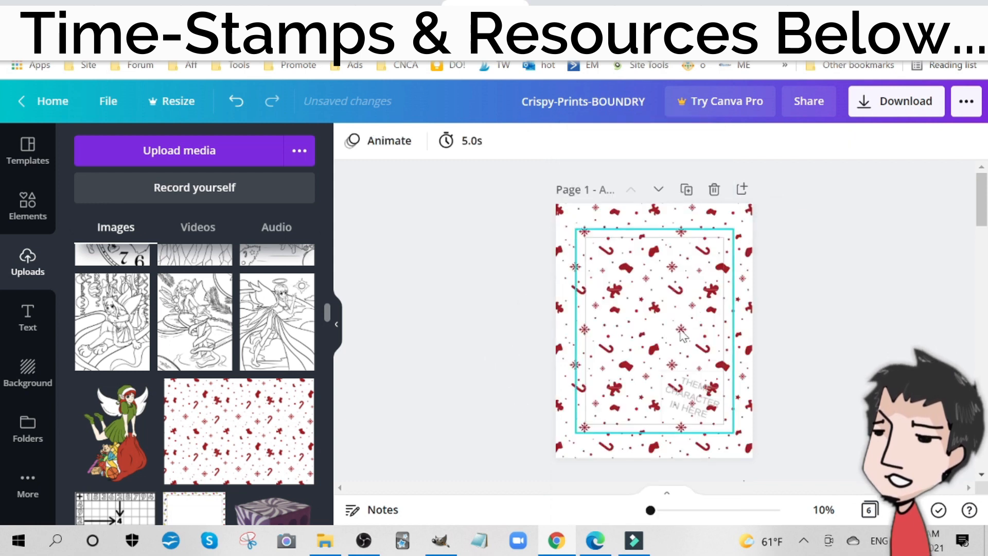
- Align the detached boundary template with the page's upper-left corner and enlarge it to cover the whole page
{"action": "left_click", "coordinate": [671, 309]}
{"action": "left_click_drag", "start_coordinate": [671, 309], "coordinate": [659, 304]}
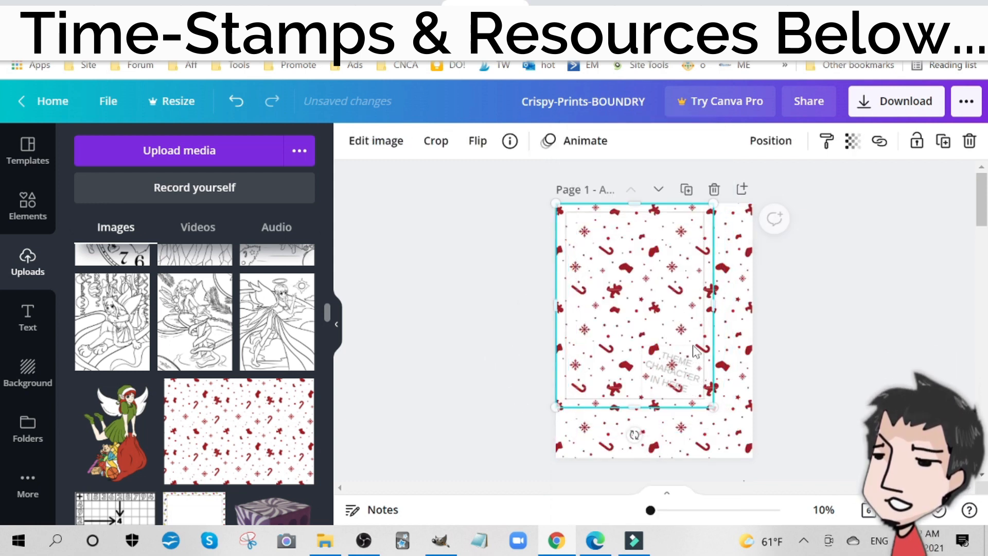
{"action": "left_click_drag", "start_coordinate": [718, 410], "coordinate": [755, 461]}
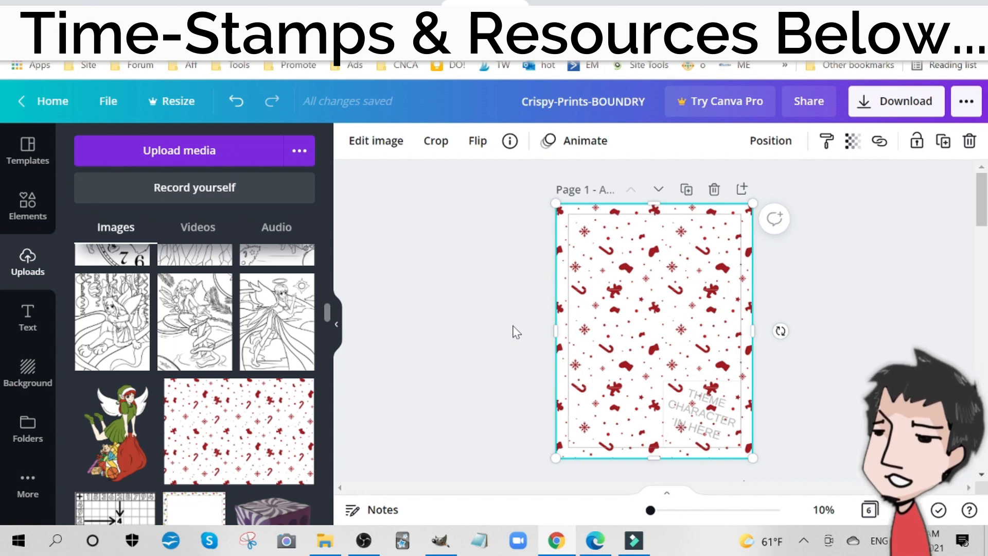
- Add the uploaded Christmas elf image to page 1 and place it over the theme character box
{"action": "left_click", "coordinate": [130, 429]}
{"action": "left_click_drag", "start_coordinate": [638, 334], "coordinate": [683, 405]}
{"action": "left_click_drag", "start_coordinate": [650, 510], "coordinate": [652, 511]}
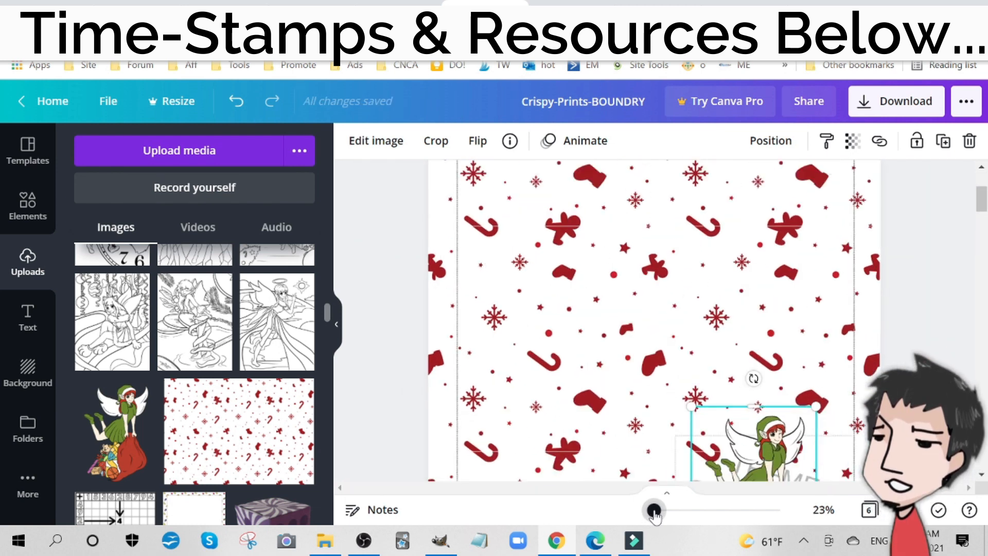
{"action": "scroll", "coordinate": [759, 327], "scroll_direction": "down", "scroll_amount": 3}
{"action": "left_click_drag", "start_coordinate": [758, 285], "coordinate": [765, 310]}
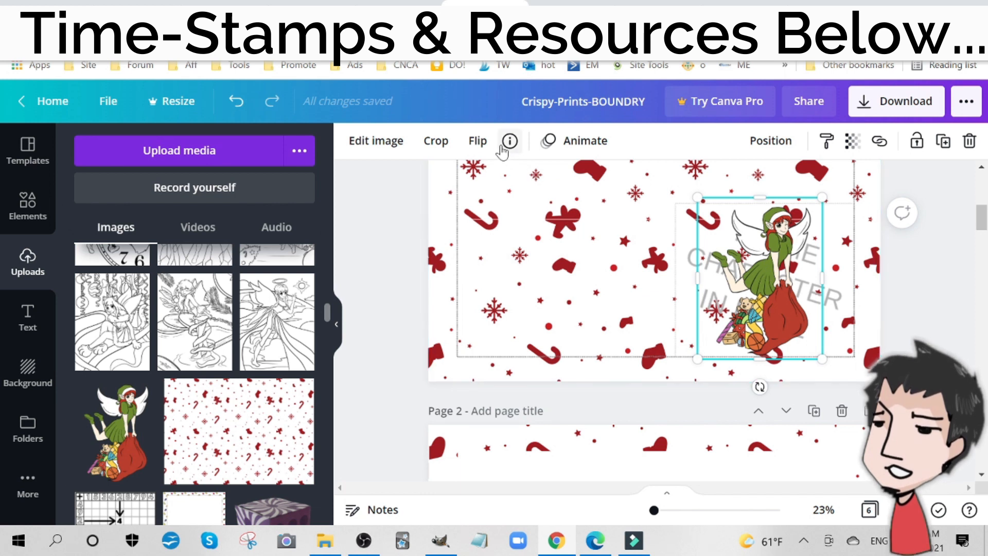
- Flip the elf image horizontally and shift it slightly right within the theme character box
{"action": "left_click", "coordinate": [478, 141]}
{"action": "left_click", "coordinate": [491, 184]}
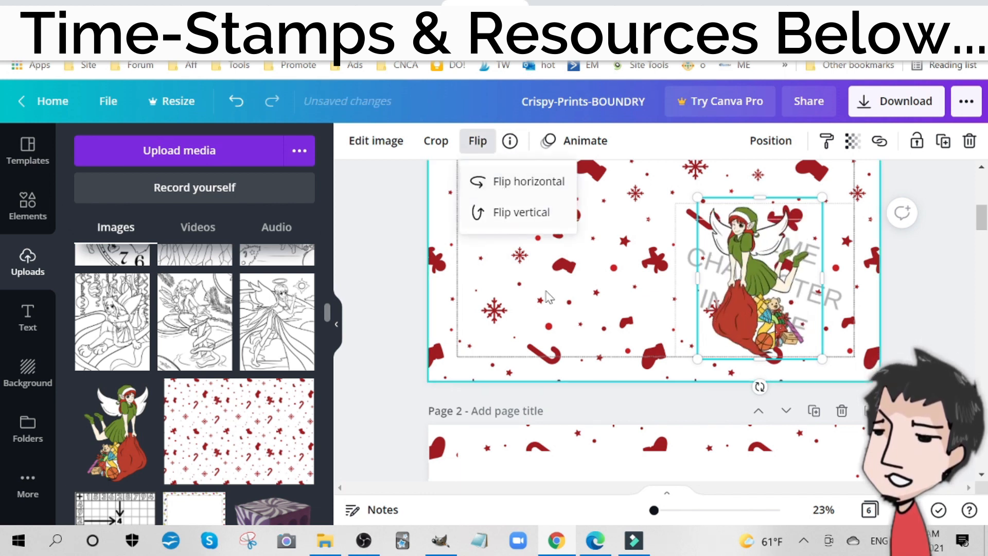
{"action": "left_click_drag", "start_coordinate": [755, 310], "coordinate": [767, 310]}
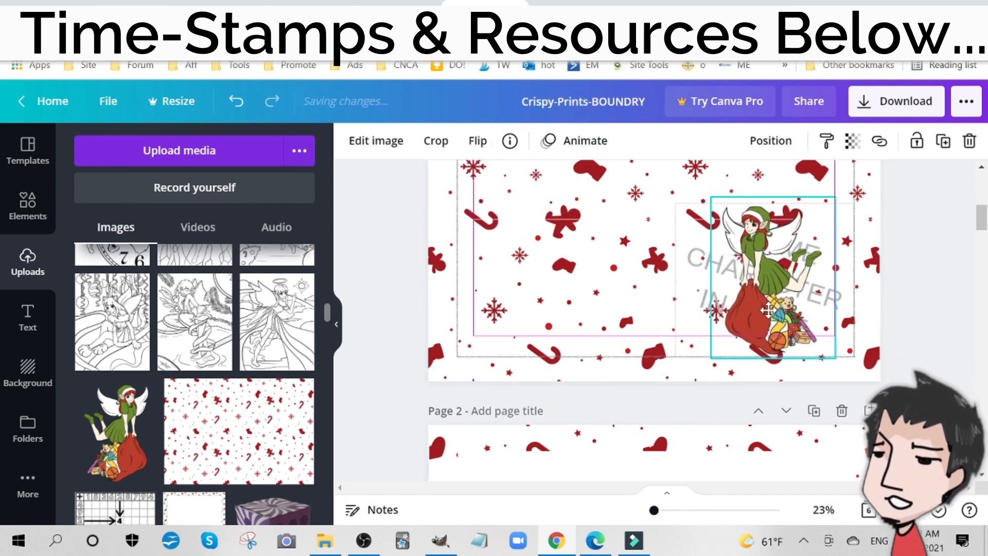
{"action": "left_click", "coordinate": [421, 270]}
- Add the recently used square shape to page 1 and align it with the boundary frame's upper-left corner
{"action": "scroll", "coordinate": [423, 270], "scroll_direction": "up", "scroll_amount": 3}
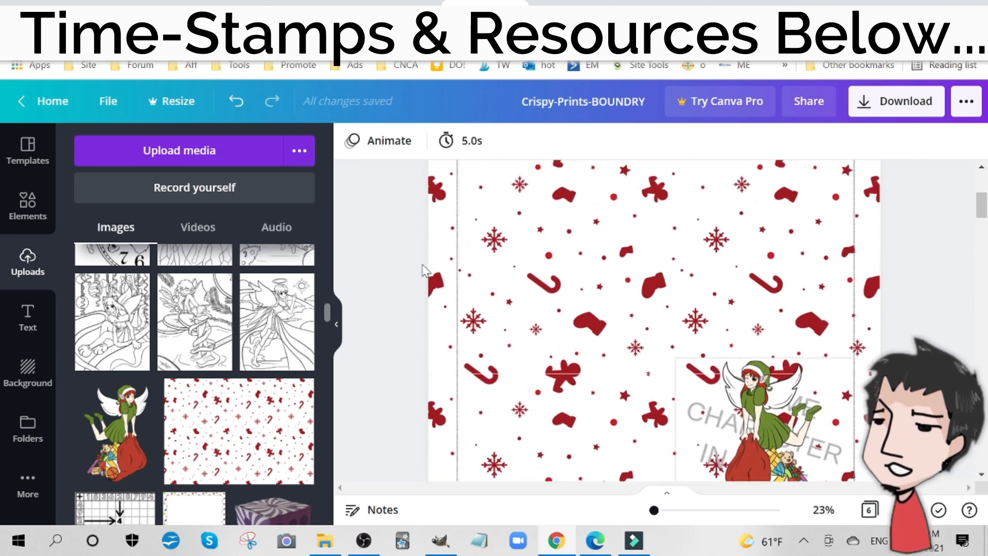
{"action": "scroll", "coordinate": [422, 269], "scroll_direction": "up", "scroll_amount": 3}
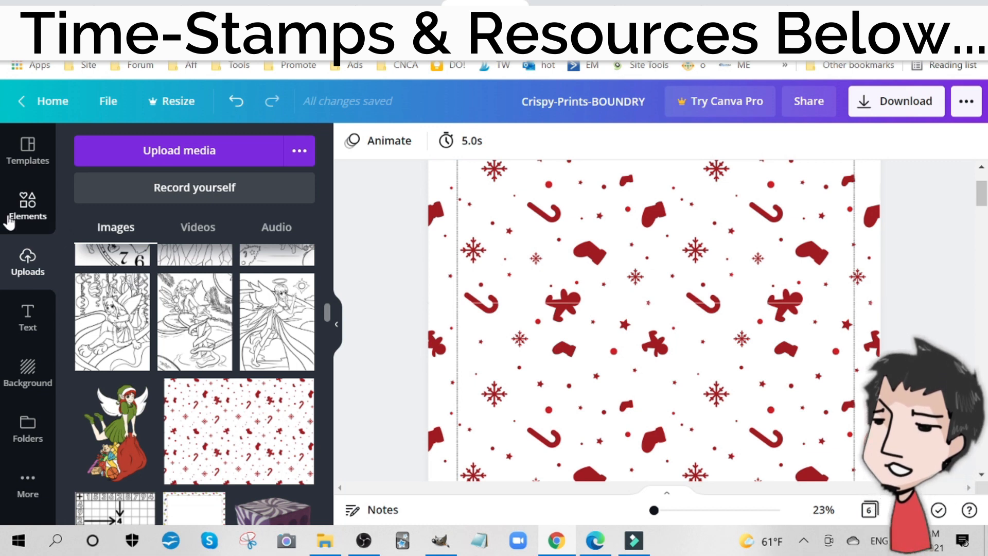
{"action": "left_click", "coordinate": [28, 206]}
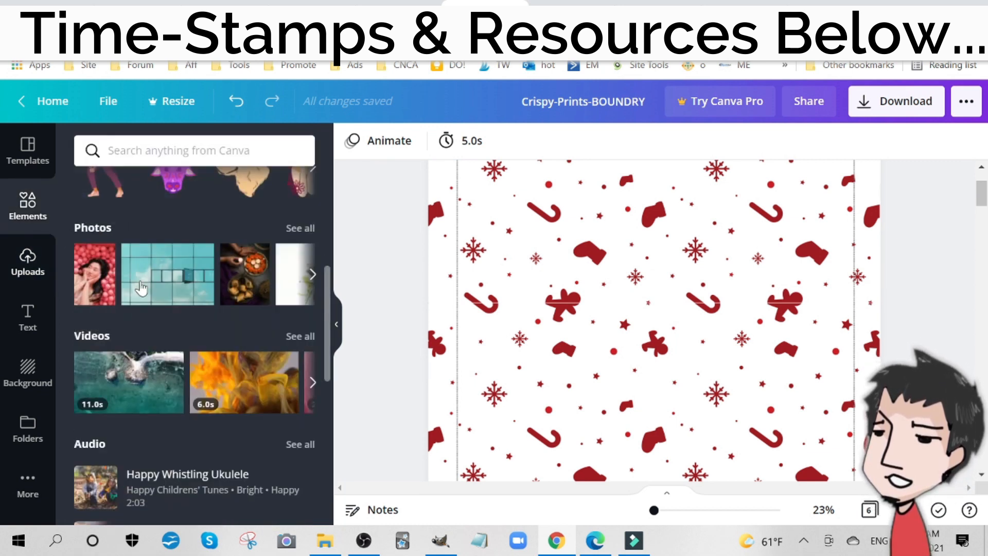
{"action": "scroll", "coordinate": [141, 289], "scroll_direction": "up", "scroll_amount": 5}
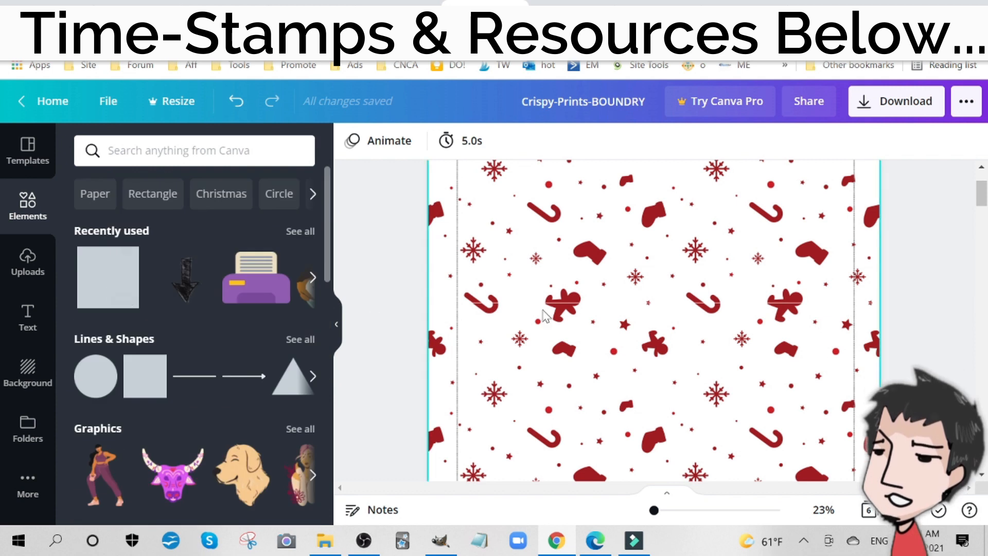
{"action": "scroll", "coordinate": [545, 315], "scroll_direction": "up", "scroll_amount": 2}
{"action": "left_click_drag", "start_coordinate": [654, 510], "coordinate": [652, 511]}
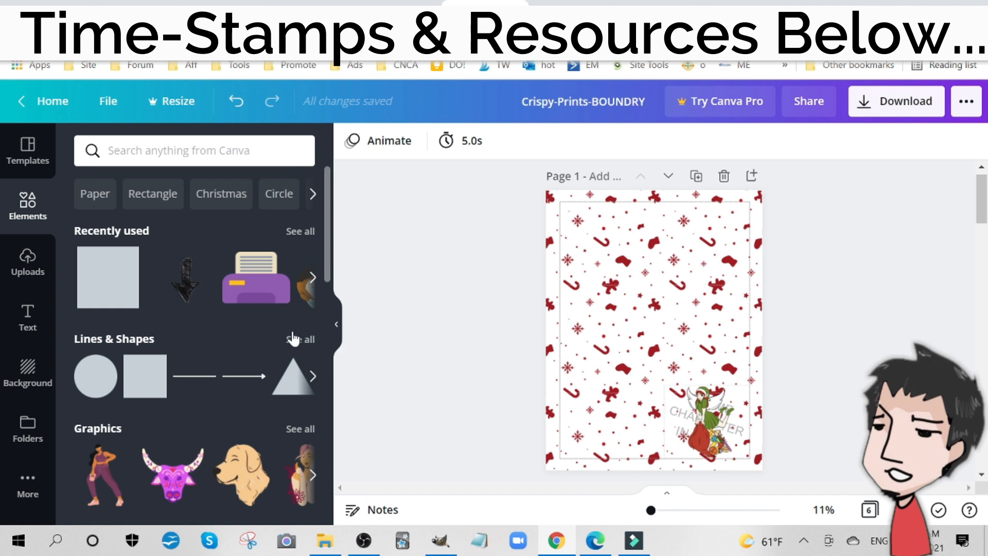
{"action": "left_click", "coordinate": [110, 280]}
{"action": "left_click_drag", "start_coordinate": [654, 325], "coordinate": [618, 251]}
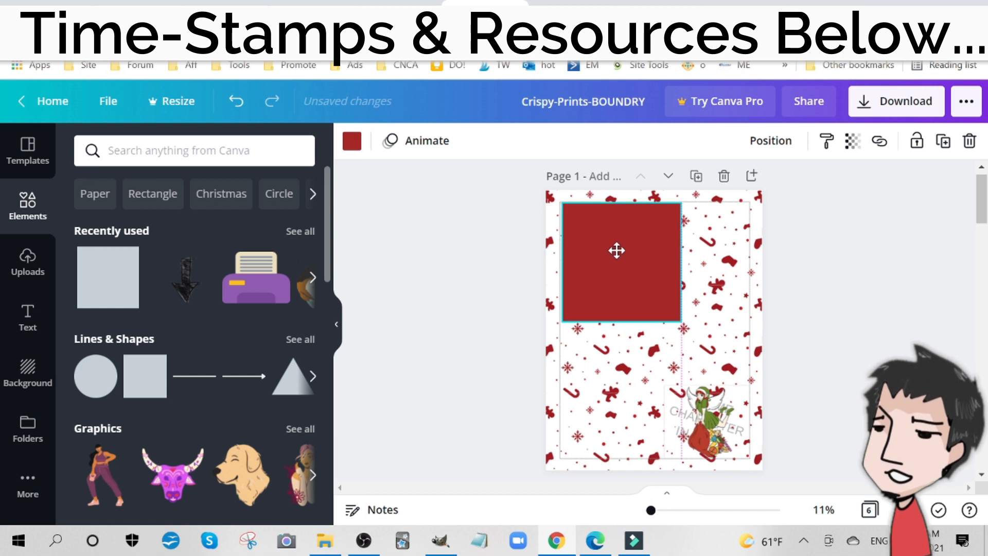
{"action": "left_click_drag", "start_coordinate": [616, 251], "coordinate": [613, 250]}
- Stretch the square horizontally and downward until it fills the boundary frame
{"action": "left_click_drag", "start_coordinate": [680, 261], "coordinate": [749, 271]}
{"action": "left_click_drag", "start_coordinate": [562, 259], "coordinate": [559, 258]}
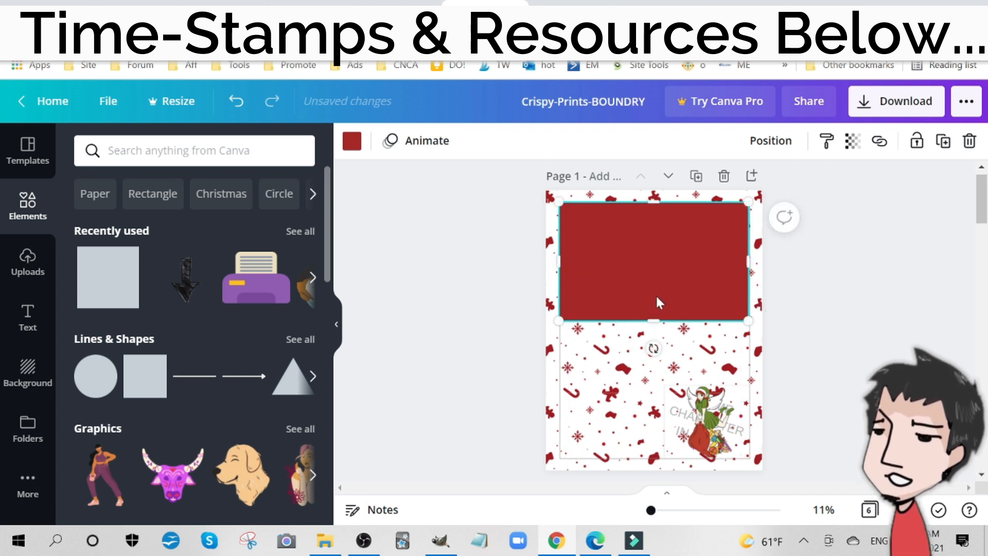
{"action": "left_click_drag", "start_coordinate": [641, 323], "coordinate": [660, 459]}
- Recolor the rectangle white and send it backward behind the elf image
{"action": "left_click", "coordinate": [352, 140]}
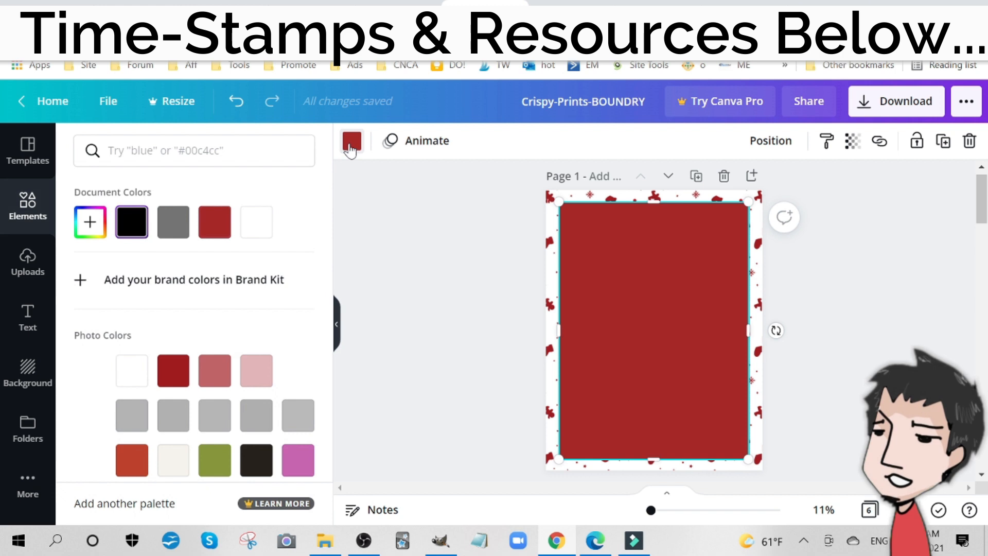
{"action": "left_click", "coordinate": [256, 222]}
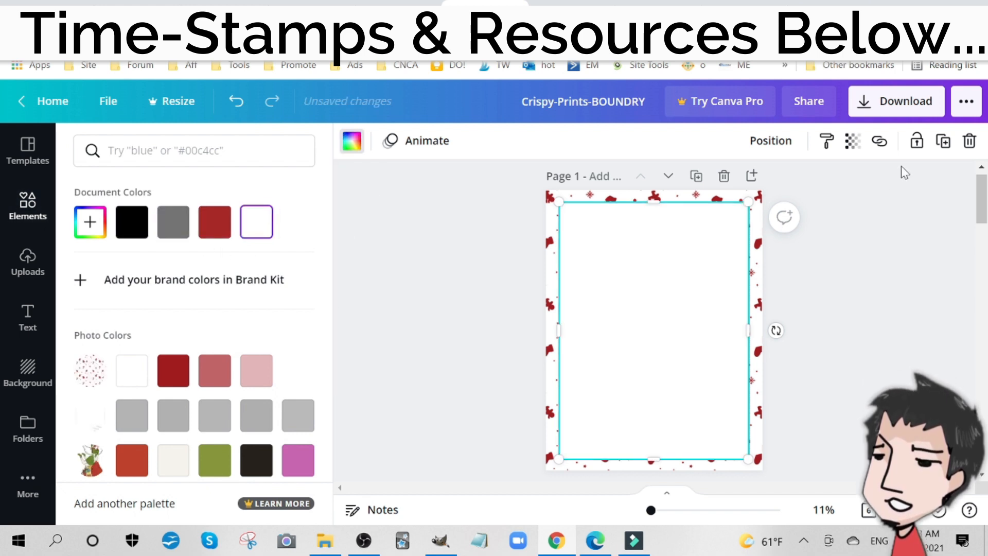
{"action": "left_click", "coordinate": [770, 141]}
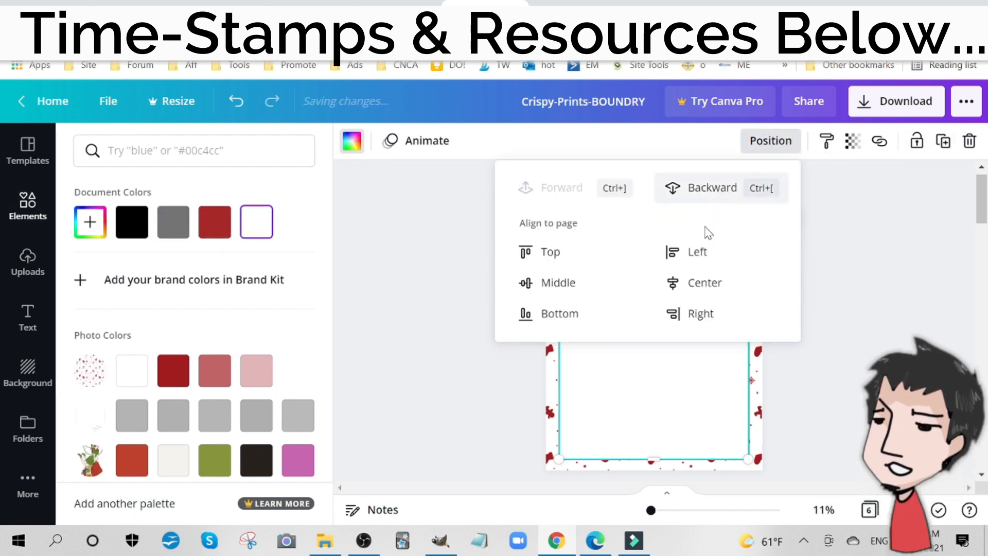
{"action": "left_click", "coordinate": [697, 189]}
{"action": "left_click", "coordinate": [476, 400]}
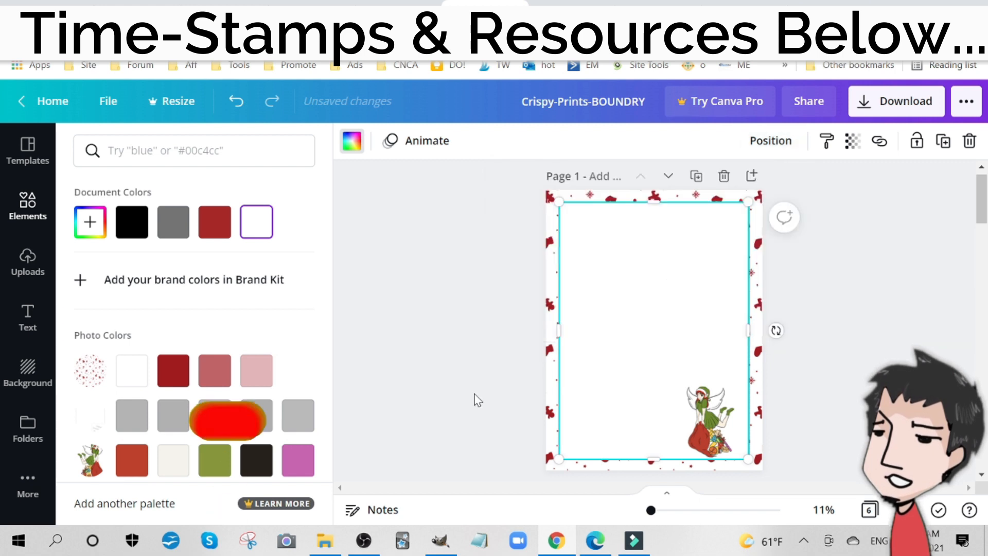
- Try sending the white rectangle on page 1 further backward, behind the template's character box
{"action": "left_click", "coordinate": [476, 399]}
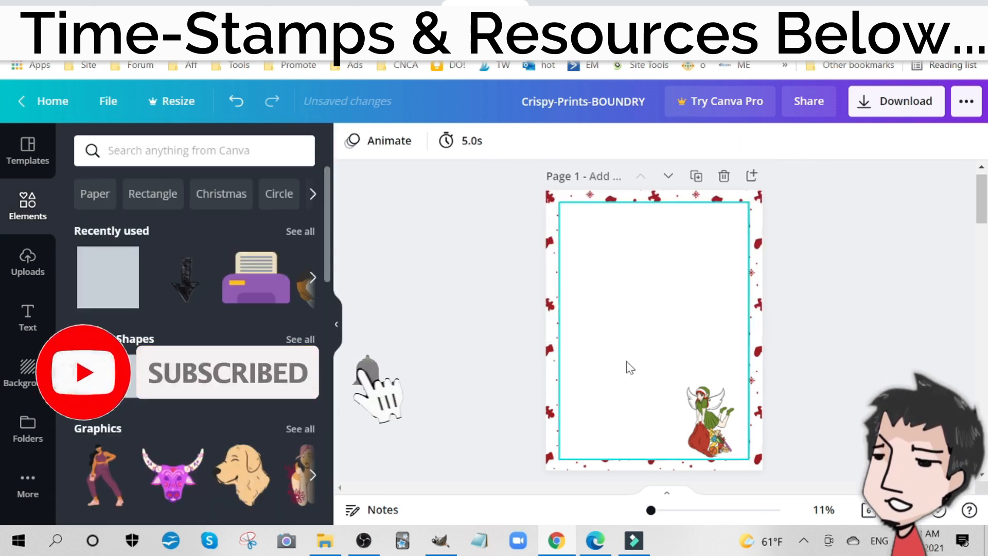
{"action": "left_click", "coordinate": [614, 355]}
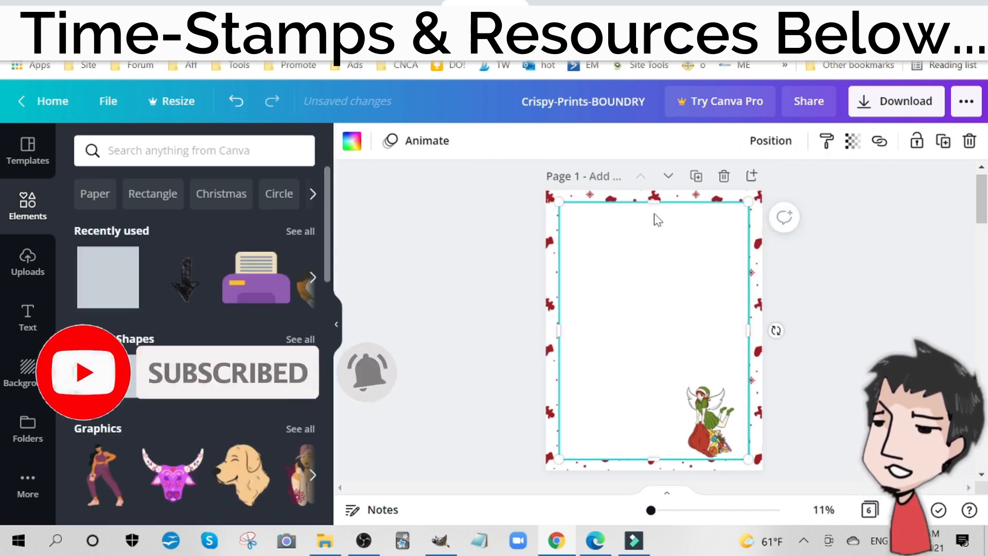
{"action": "left_click", "coordinate": [768, 140]}
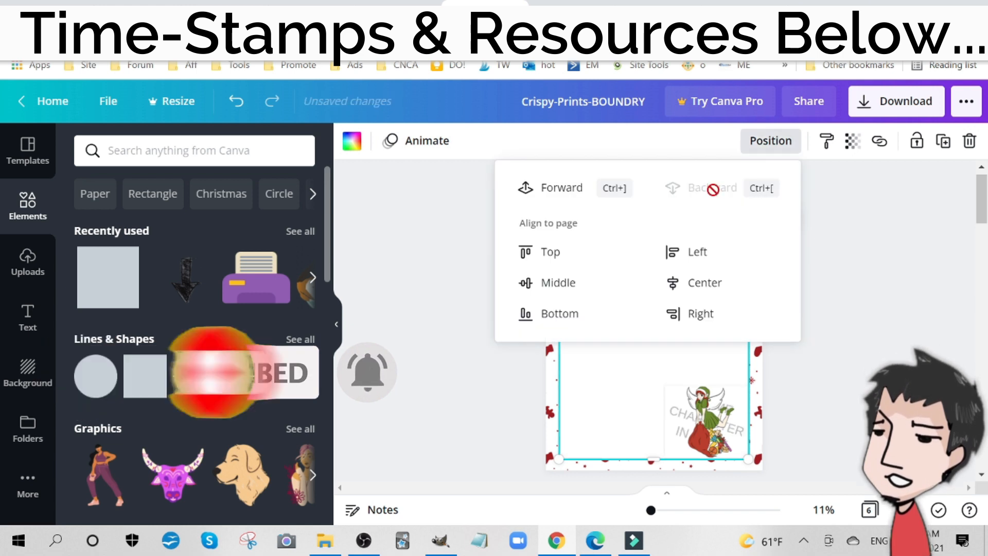
{"action": "left_click", "coordinate": [681, 325]}
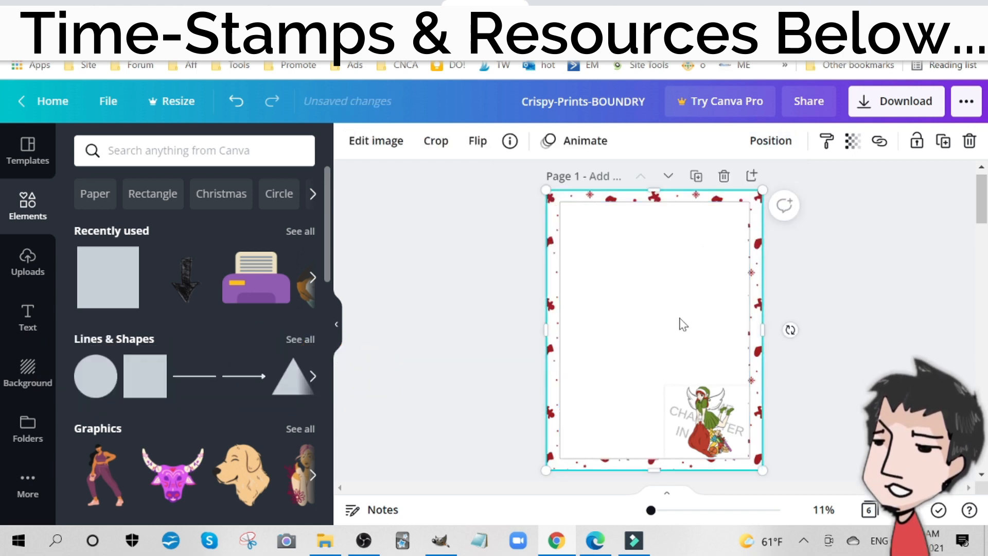
{"action": "key", "text": "Escape"}
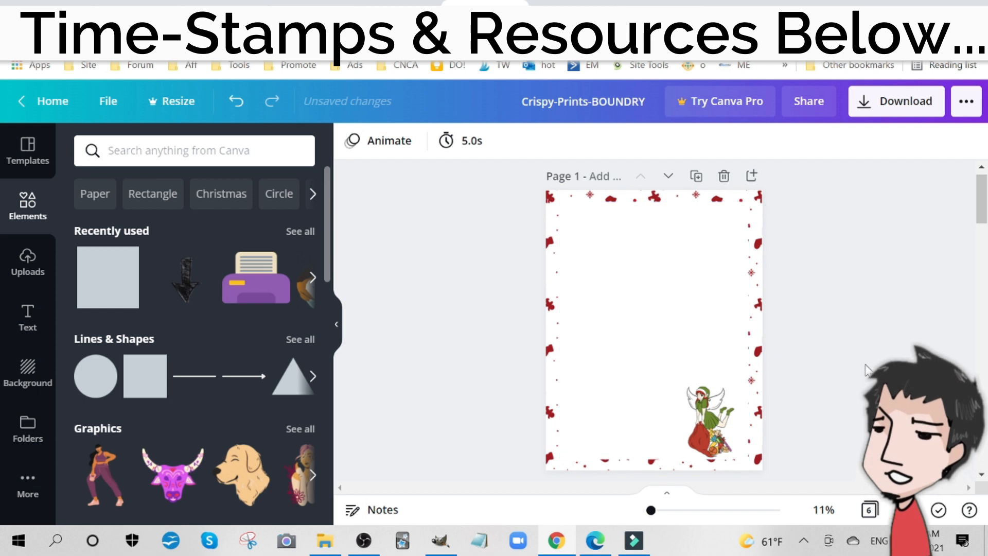
- Switch to the Crispy Prints site and open its Xmas Bundle page
{"action": "scroll", "coordinate": [775, 373], "scroll_direction": "down", "scroll_amount": 6}
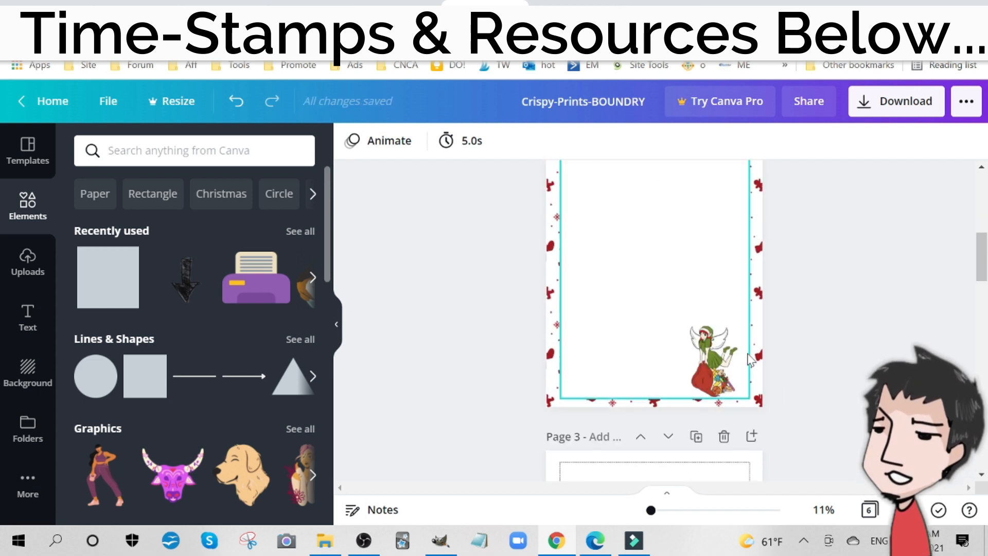
{"action": "scroll", "coordinate": [750, 358], "scroll_direction": "up", "scroll_amount": 3}
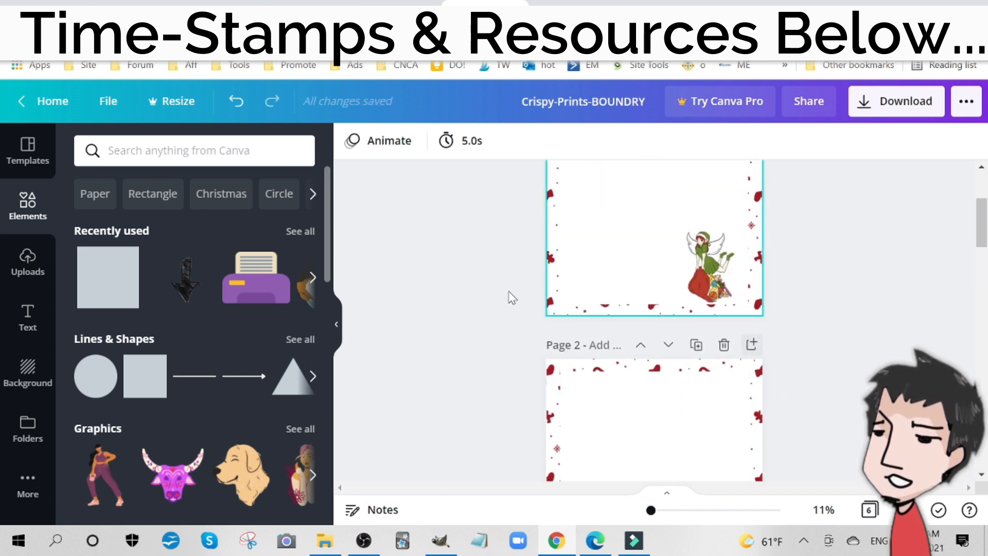
{"action": "left_click", "coordinate": [165, 2]}
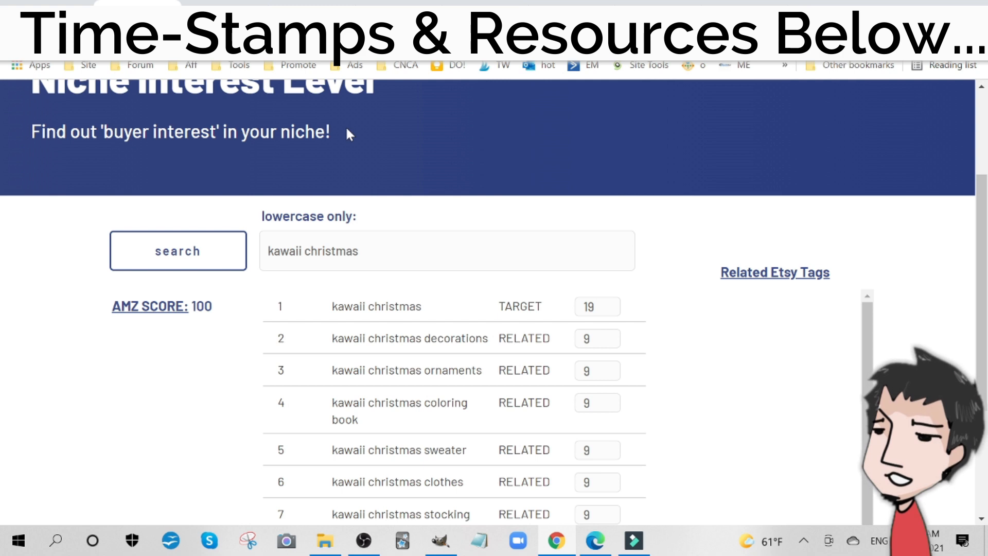
{"action": "scroll", "coordinate": [345, 126], "scroll_direction": "up", "scroll_amount": 3}
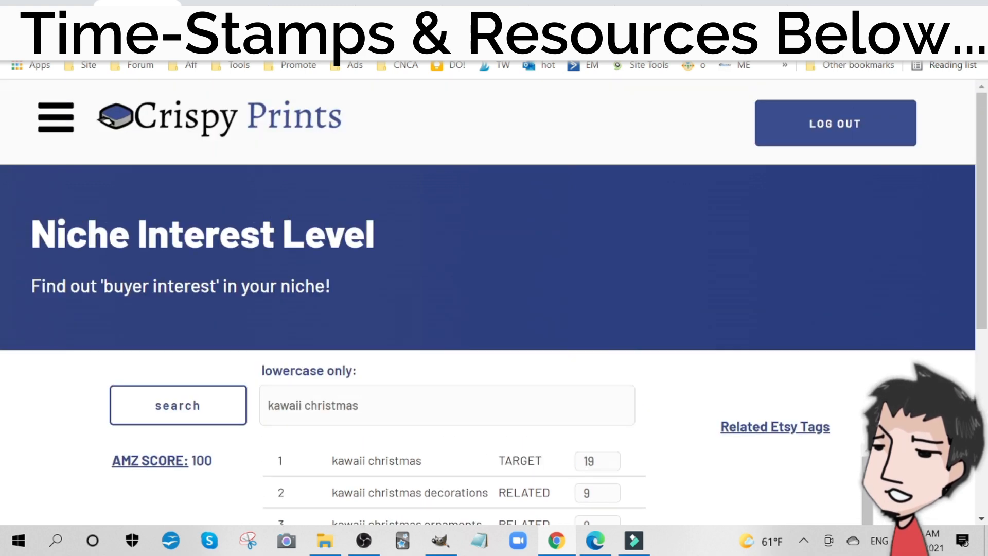
{"action": "left_click", "coordinate": [61, 134]}
{"action": "scroll", "coordinate": [103, 347], "scroll_direction": "down", "scroll_amount": 3}
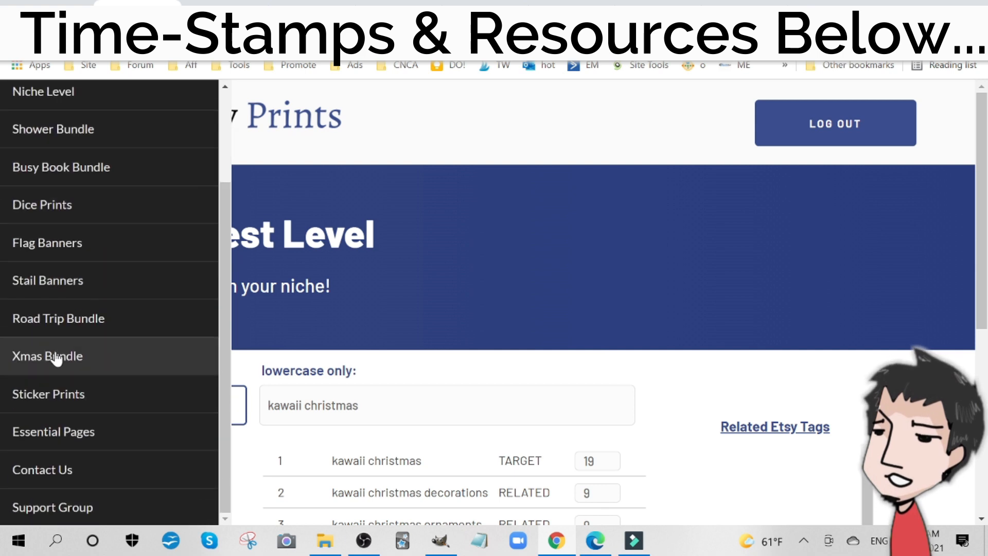
{"action": "left_click", "coordinate": [55, 356]}
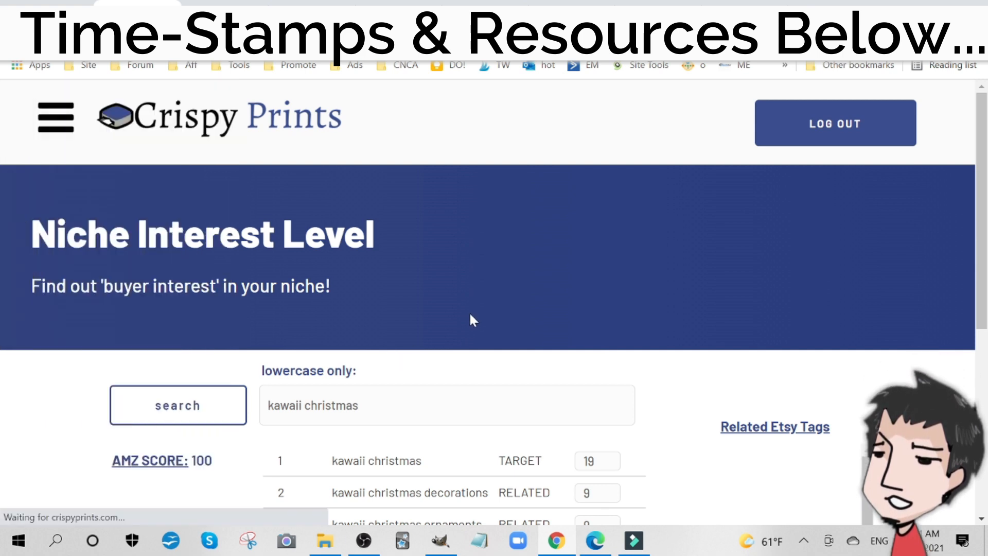
- Return to the Xmas Bundle form, view the header color choices and select all of the prints
{"action": "left_click", "coordinate": [406, 3]}
{"action": "left_click", "coordinate": [214, 2]}
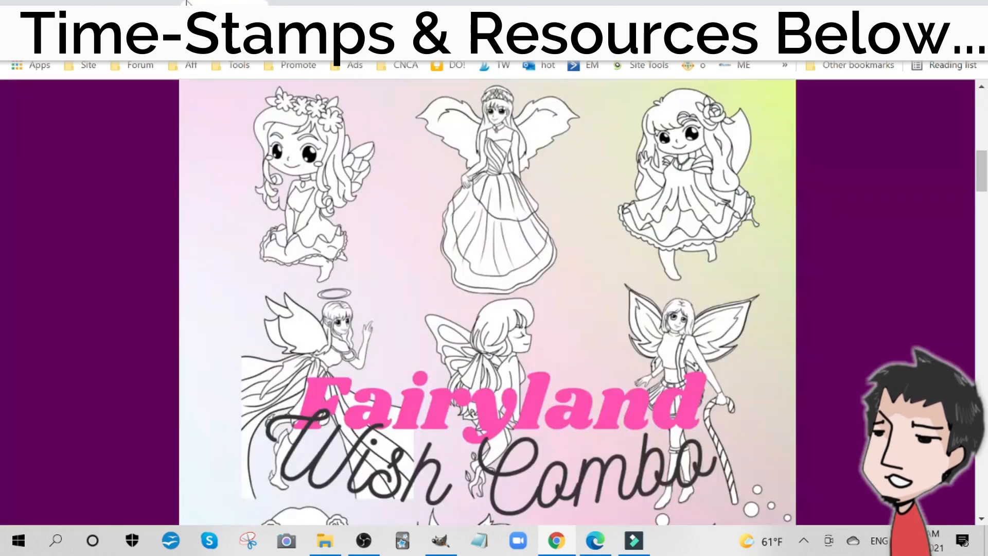
{"action": "left_click", "coordinate": [162, 3]}
{"action": "scroll", "coordinate": [393, 411], "scroll_direction": "down", "scroll_amount": 3}
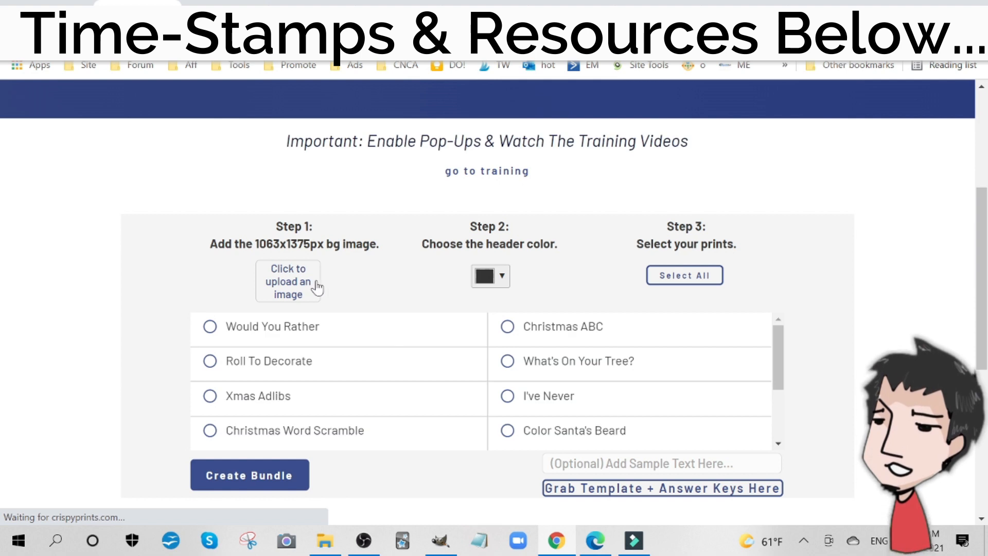
{"action": "left_click", "coordinate": [498, 283]}
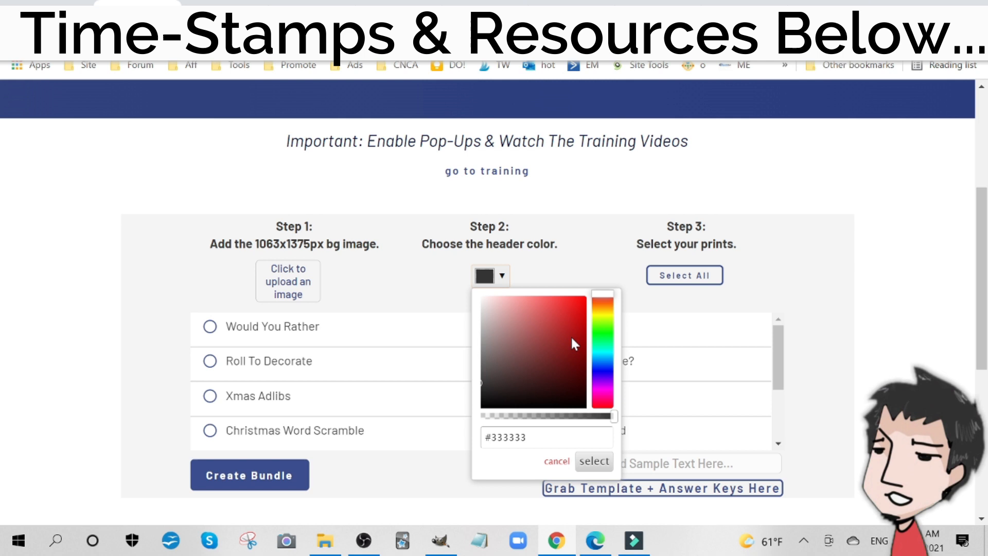
{"action": "left_click", "coordinate": [622, 229]}
{"action": "left_click", "coordinate": [699, 282]}
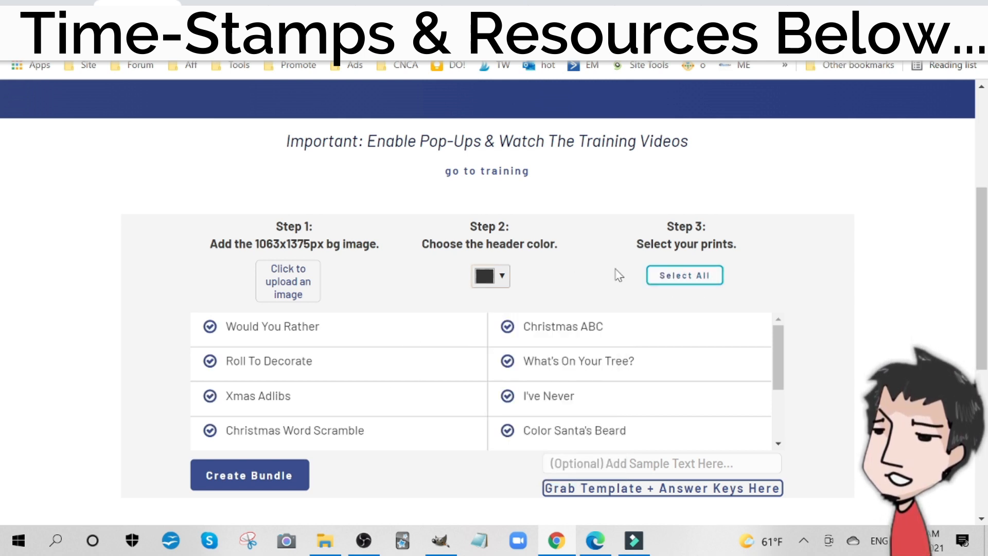
- Create the Xmas bundle and look through the printable pages of Xmas.pdf down to Christmas Adlibs
{"action": "left_click", "coordinate": [253, 486]}
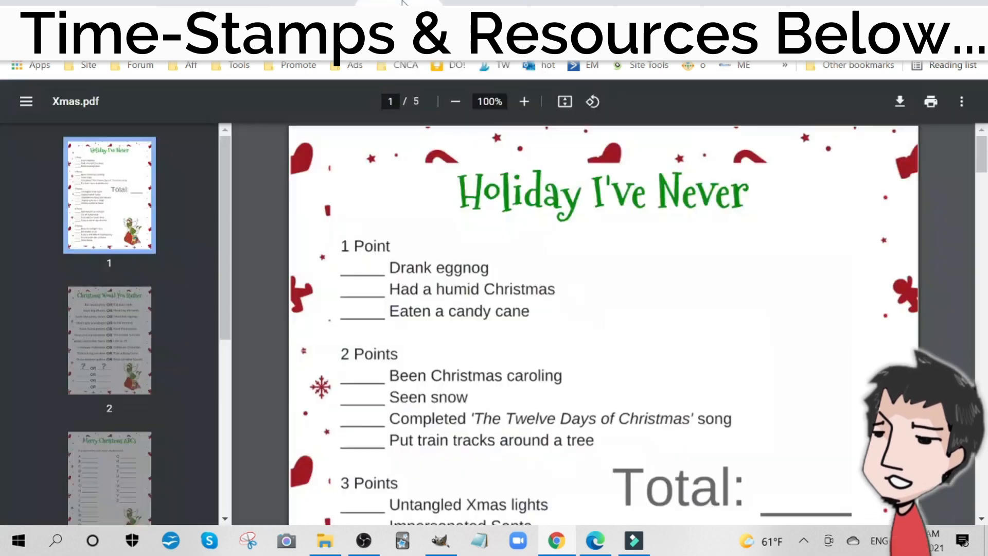
{"action": "scroll", "coordinate": [638, 302], "scroll_direction": "down", "scroll_amount": 20}
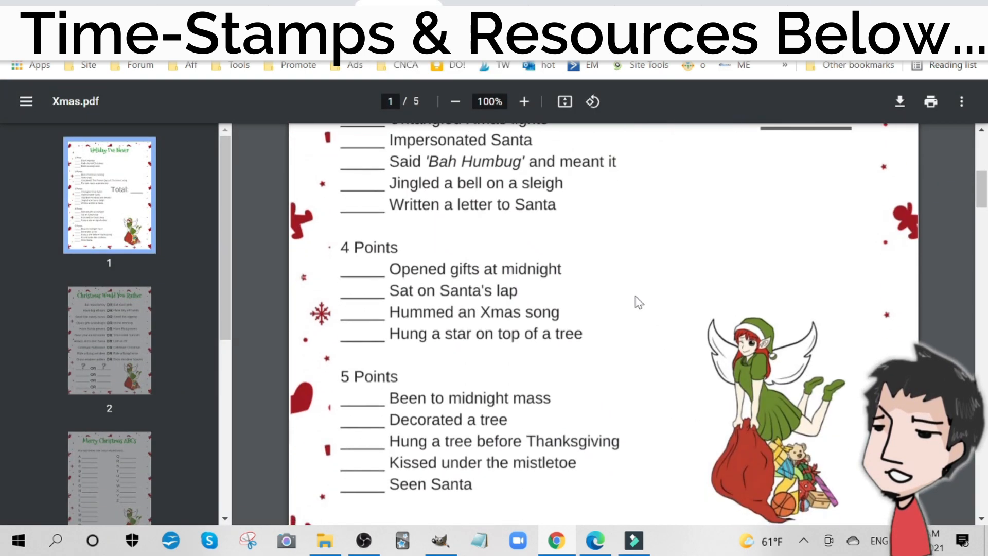
{"action": "scroll", "coordinate": [638, 302], "scroll_direction": "down", "scroll_amount": 18}
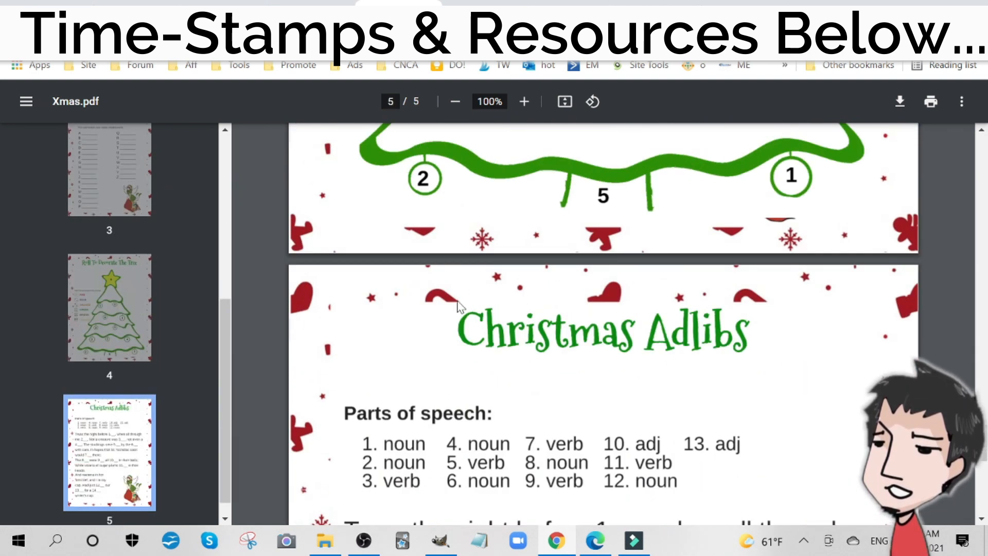
- View the Kawaii Christmas T-shirt listing, then switch to the doueven poster design in Canva and check its page dimensions
{"action": "left_click", "coordinate": [311, 2]}
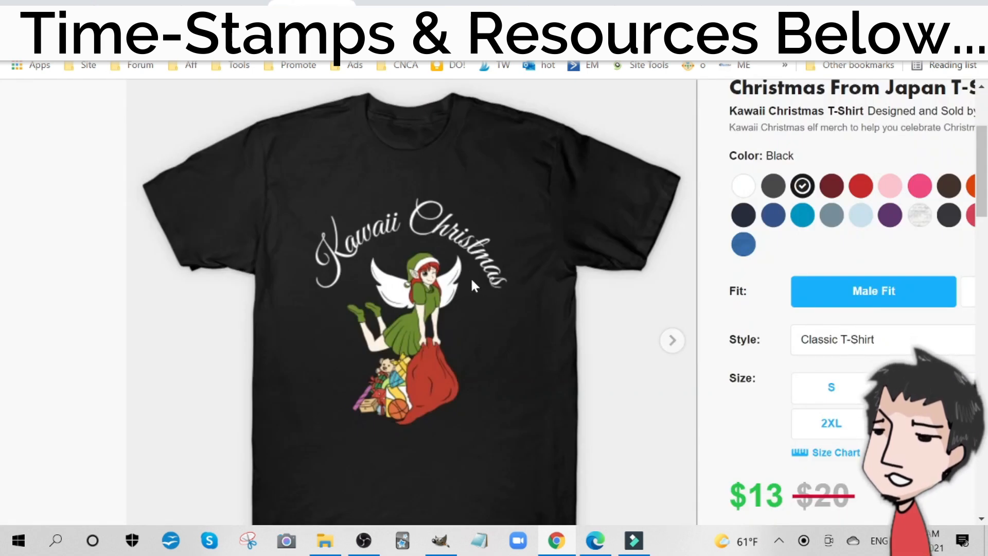
{"action": "left_click", "coordinate": [485, 3]}
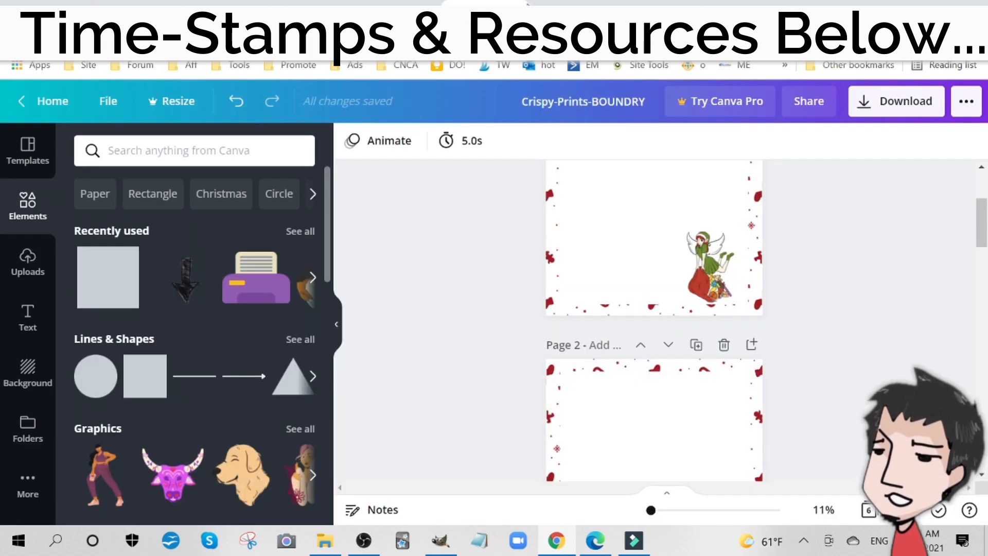
{"action": "left_click", "coordinate": [572, 3]}
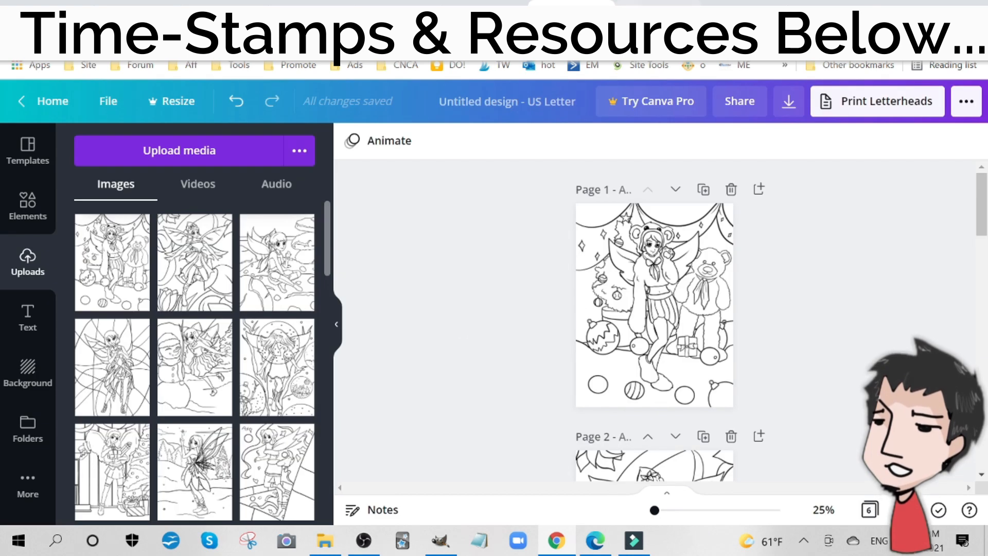
{"action": "left_click", "coordinate": [520, 2]}
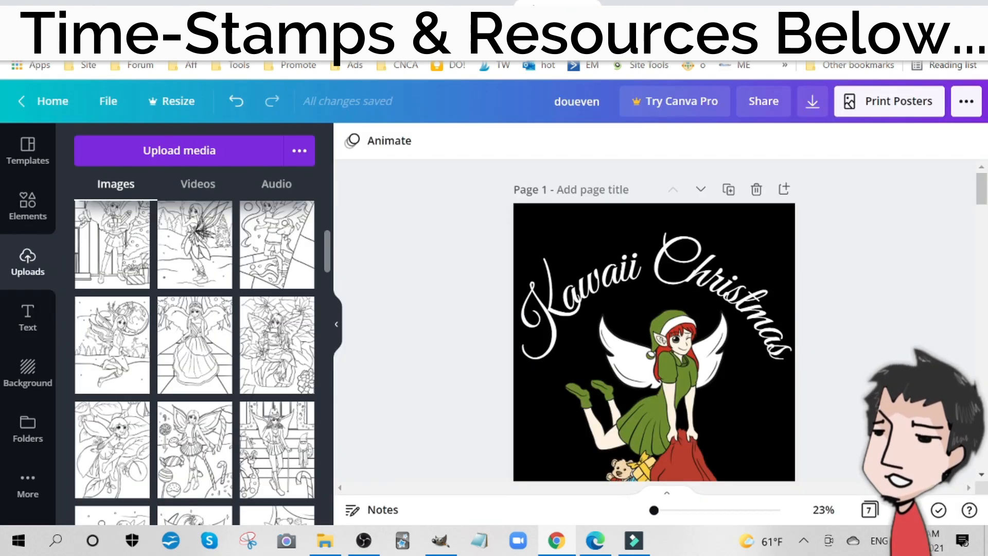
{"action": "left_click", "coordinate": [108, 101]}
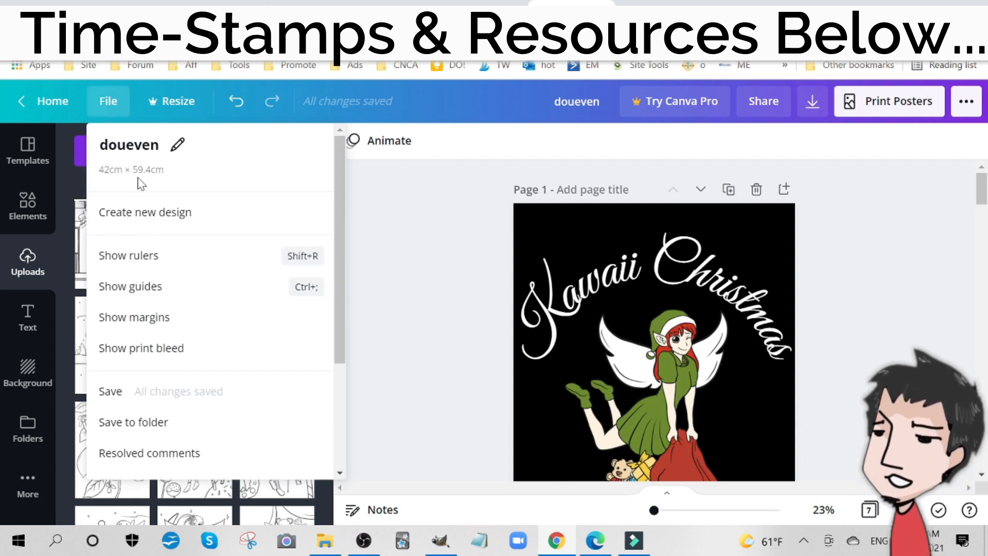
{"action": "left_click", "coordinate": [425, 256]}
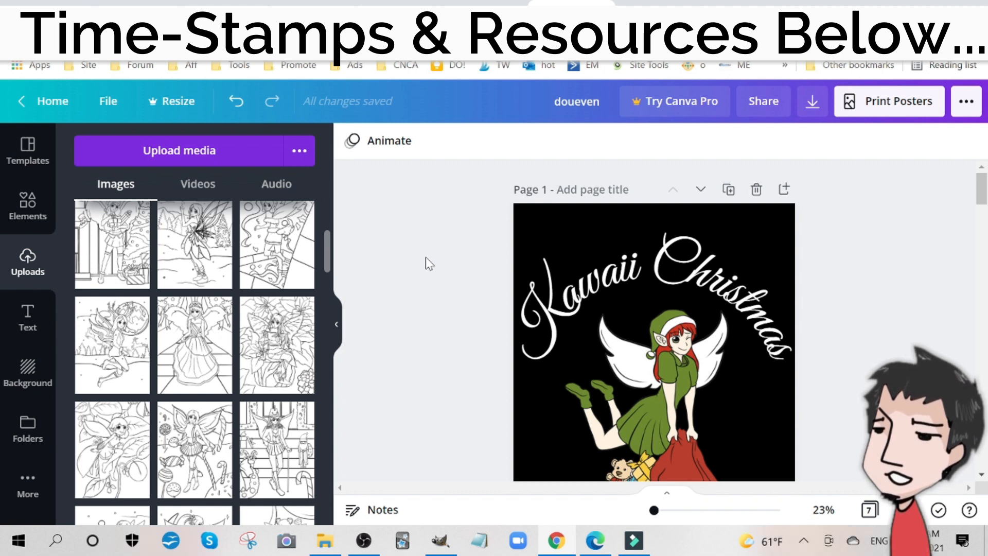
- Compare the black-background Kawaii Christmas design on page 1 with the white-background version on page 2
{"action": "scroll", "coordinate": [470, 338], "scroll_direction": "down", "scroll_amount": 7}
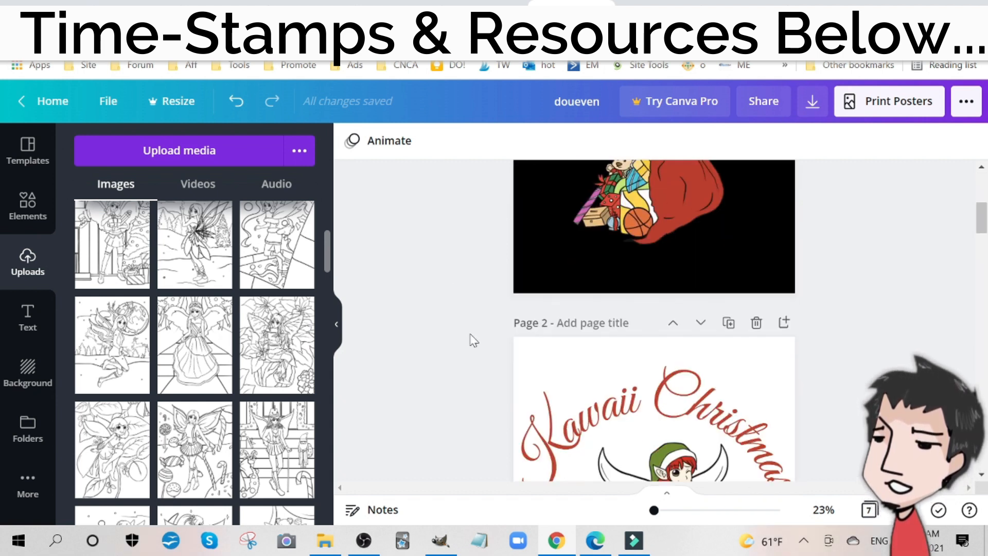
{"action": "scroll", "coordinate": [473, 350], "scroll_direction": "up", "scroll_amount": 6}
{"action": "scroll", "coordinate": [474, 348], "scroll_direction": "up", "scroll_amount": 3}
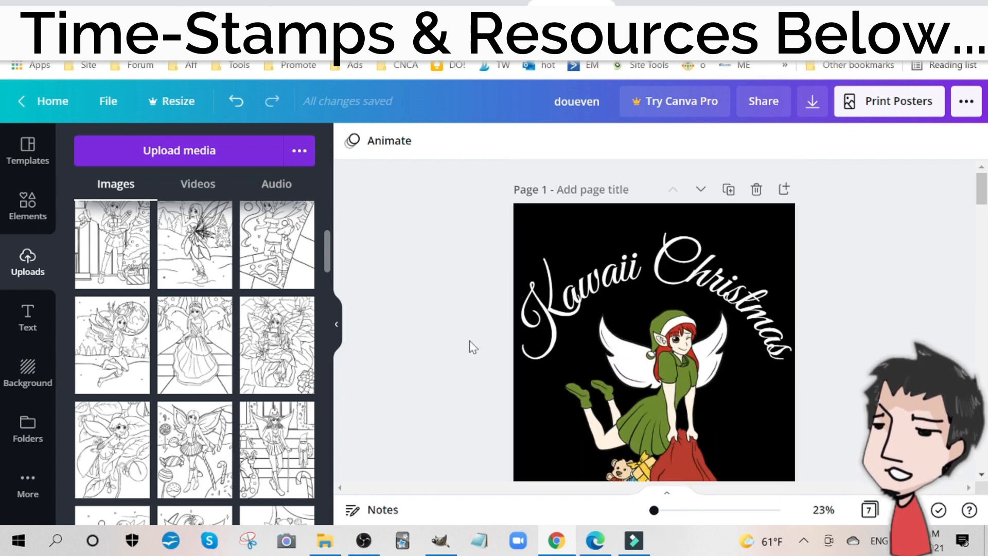
{"action": "scroll", "coordinate": [474, 348], "scroll_direction": "down", "scroll_amount": 6}
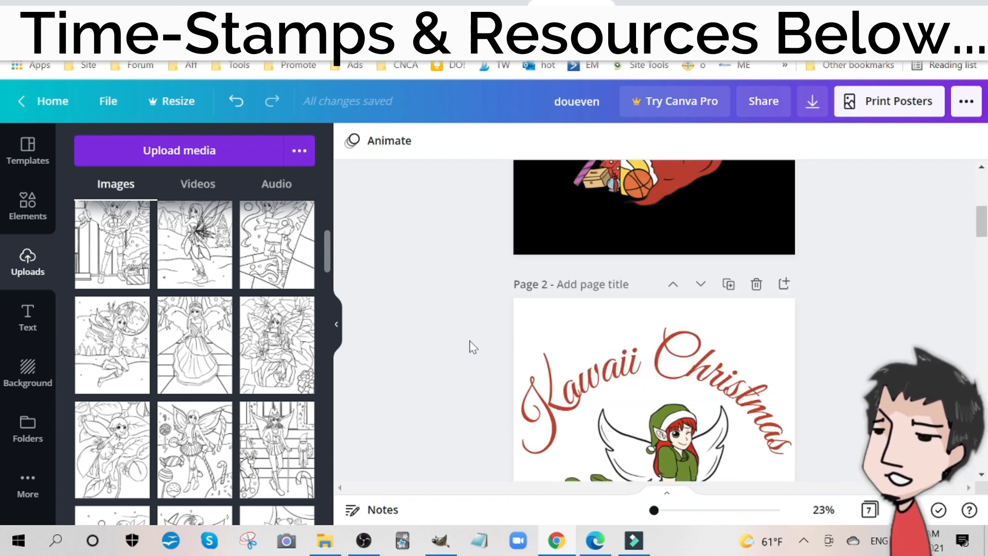
{"action": "scroll", "coordinate": [473, 348], "scroll_direction": "up", "scroll_amount": 1}
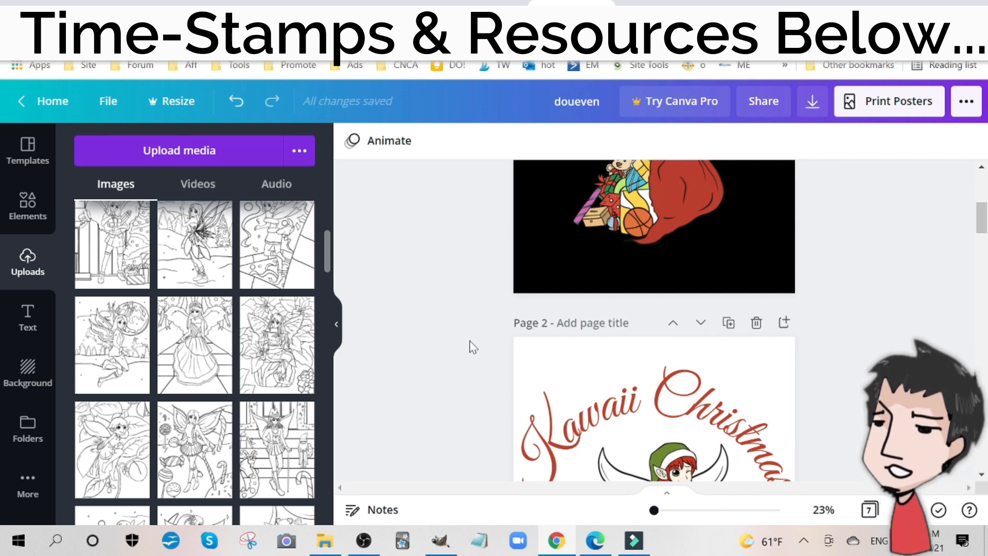
- Duplicate the black Kawaii Christmas page and delete all the text and elf artwork from the original page 1
{"action": "scroll", "coordinate": [473, 347], "scroll_direction": "up", "scroll_amount": 3}
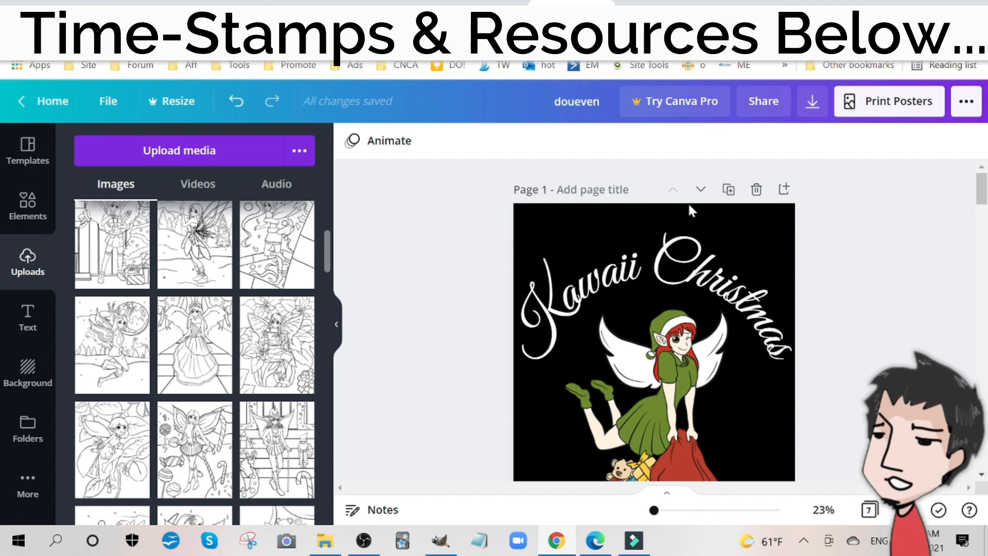
{"action": "left_click", "coordinate": [729, 189]}
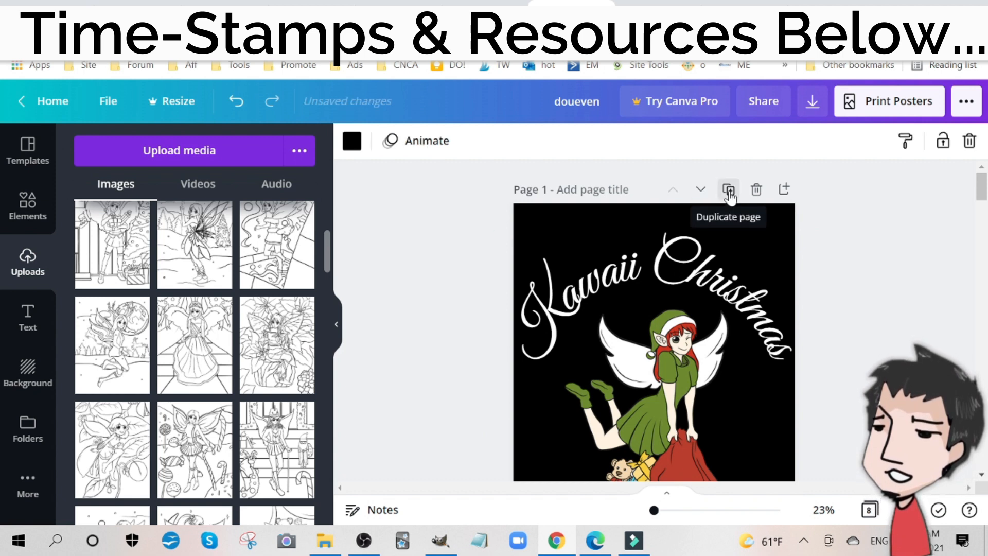
{"action": "scroll", "coordinate": [795, 288], "scroll_direction": "up", "scroll_amount": 5}
{"action": "scroll", "coordinate": [854, 349], "scroll_direction": "down", "scroll_amount": 1}
{"action": "left_click_drag", "start_coordinate": [865, 357], "coordinate": [472, 180]}
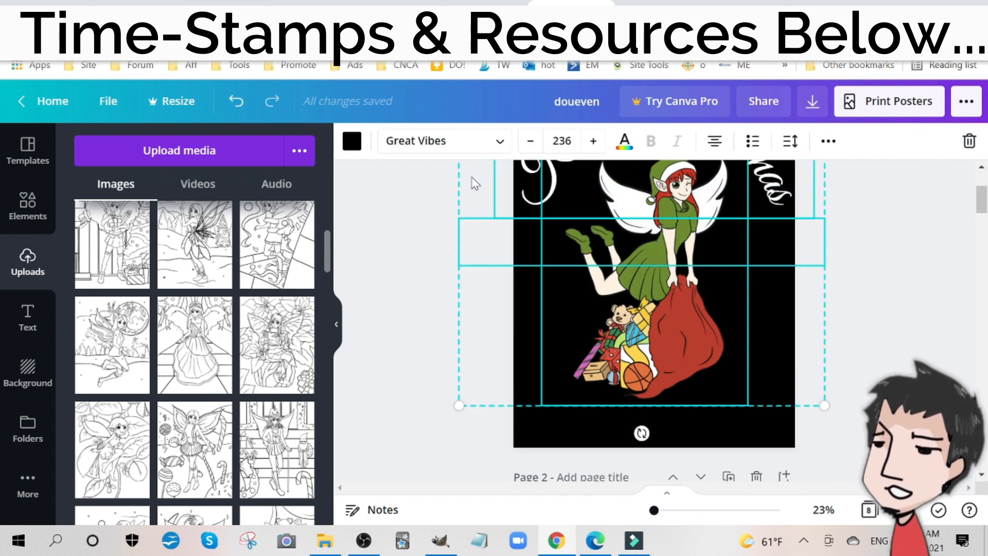
{"action": "key", "text": "Delete"}
{"action": "scroll", "coordinate": [463, 303], "scroll_direction": "up", "scroll_amount": 1}
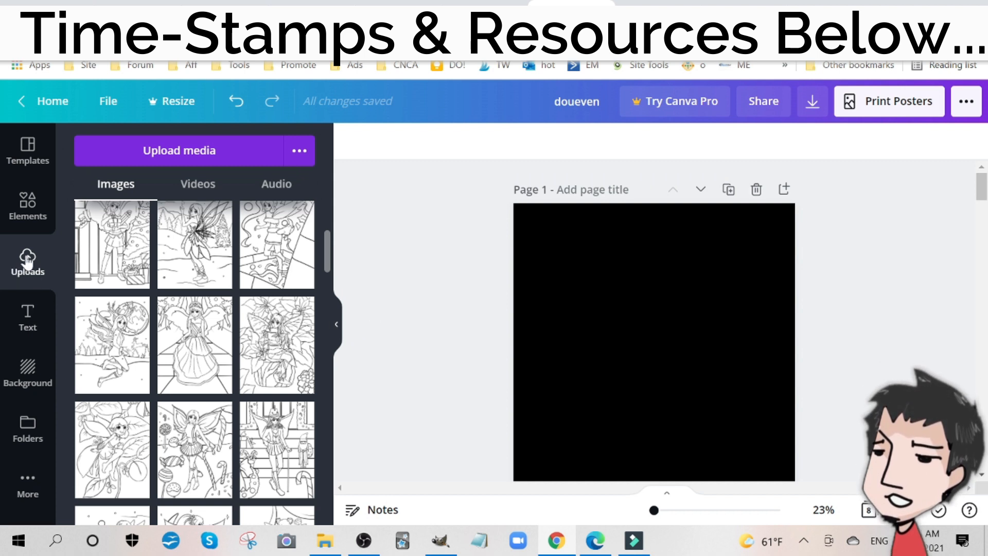
- Find the elf with the gift sack among the uploaded images and add it to the empty black page 1
{"action": "scroll", "coordinate": [202, 303], "scroll_direction": "down", "scroll_amount": 10}
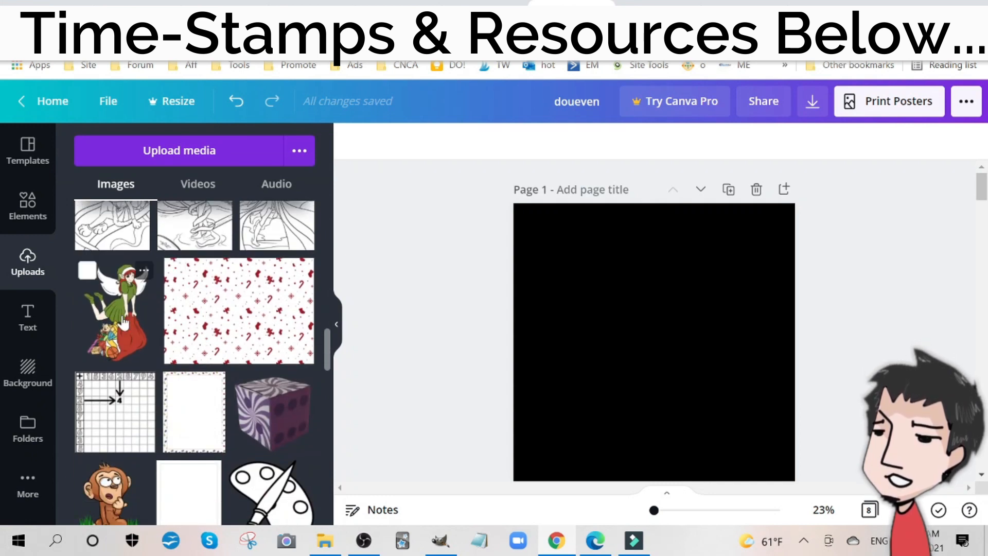
{"action": "left_click", "coordinate": [123, 322]}
{"action": "scroll", "coordinate": [671, 331], "scroll_direction": "down", "scroll_amount": 2}
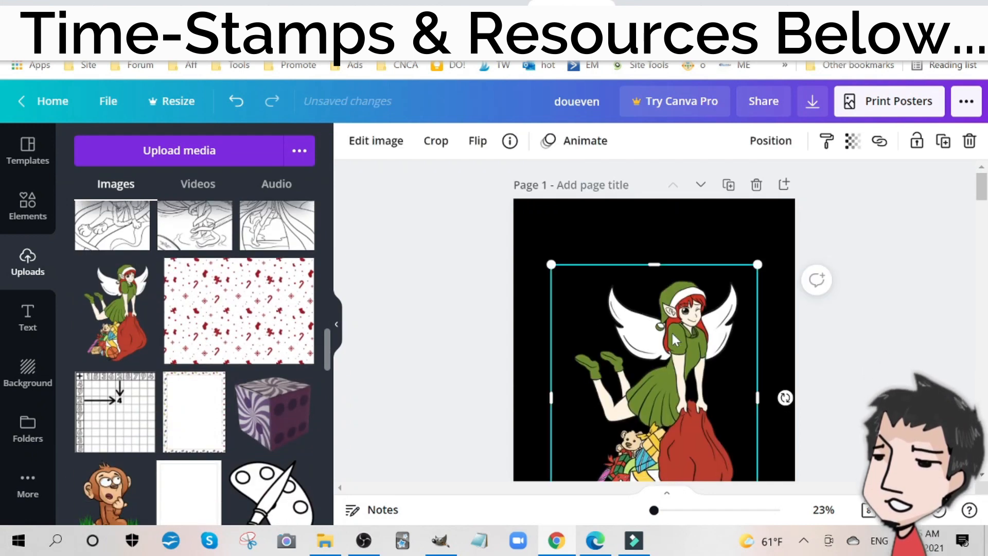
{"action": "scroll", "coordinate": [678, 294], "scroll_direction": "up", "scroll_amount": 2}
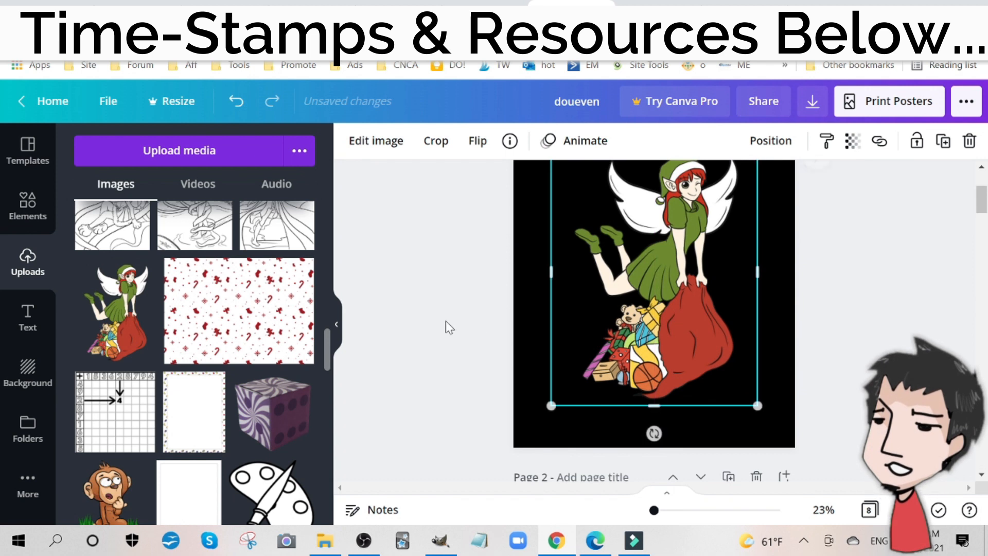
- Add a heading text box to page 1 and place it above the elf
{"action": "scroll", "coordinate": [446, 320], "scroll_direction": "up", "scroll_amount": 2}
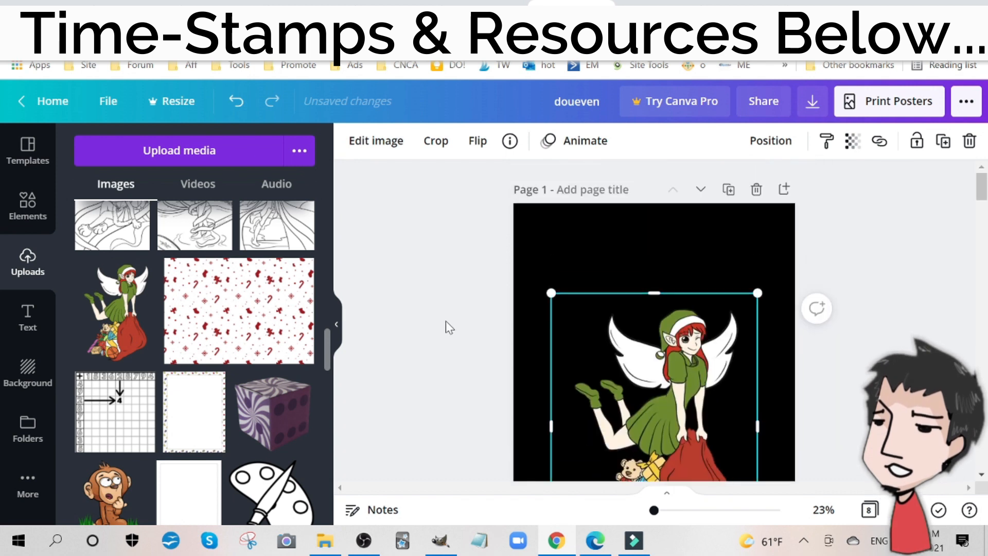
{"action": "left_click", "coordinate": [42, 325]}
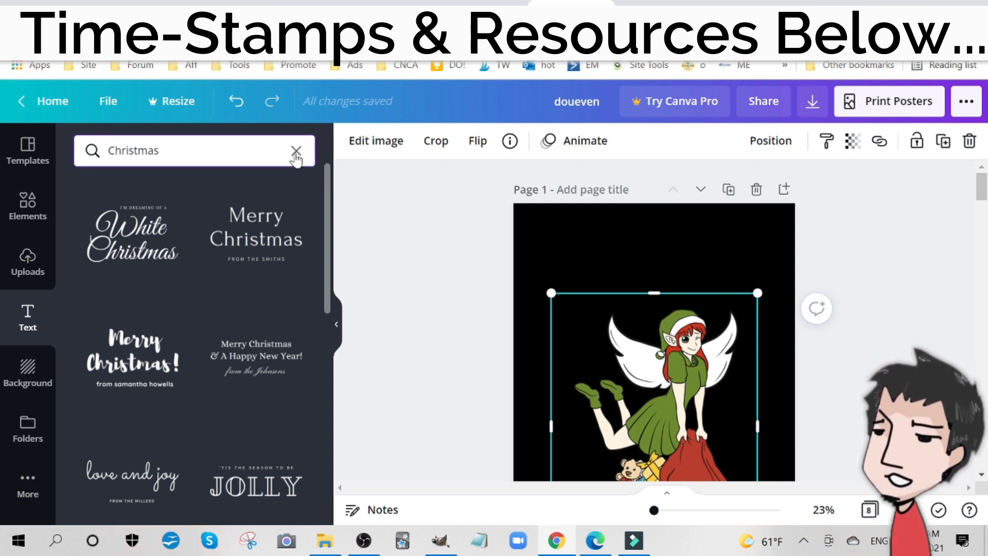
{"action": "left_click", "coordinate": [295, 152]}
{"action": "left_click", "coordinate": [176, 221]}
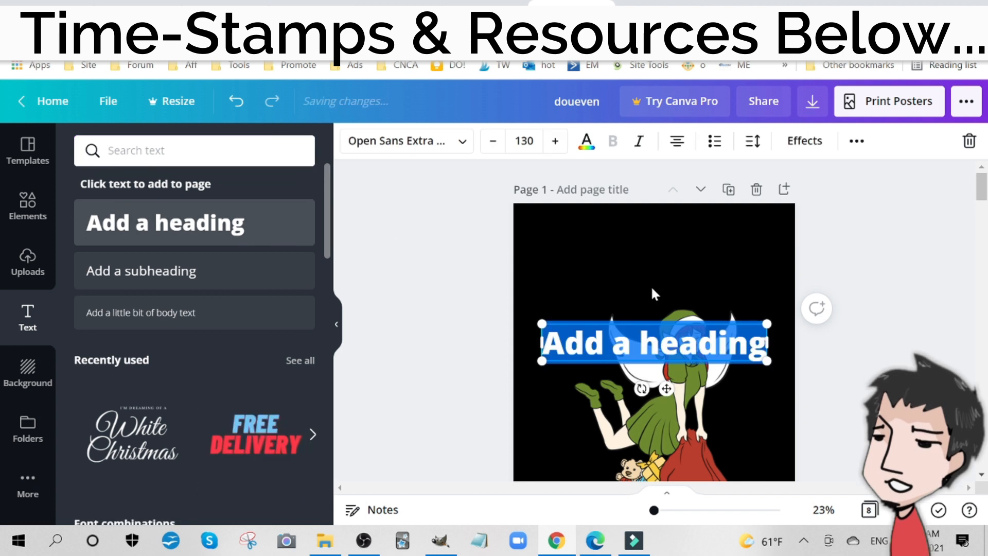
{"action": "left_click_drag", "start_coordinate": [652, 320], "coordinate": [649, 247]}
- Search the fonts for "great vibes" and apply Great Vibes to the heading
{"action": "left_click", "coordinate": [408, 141]}
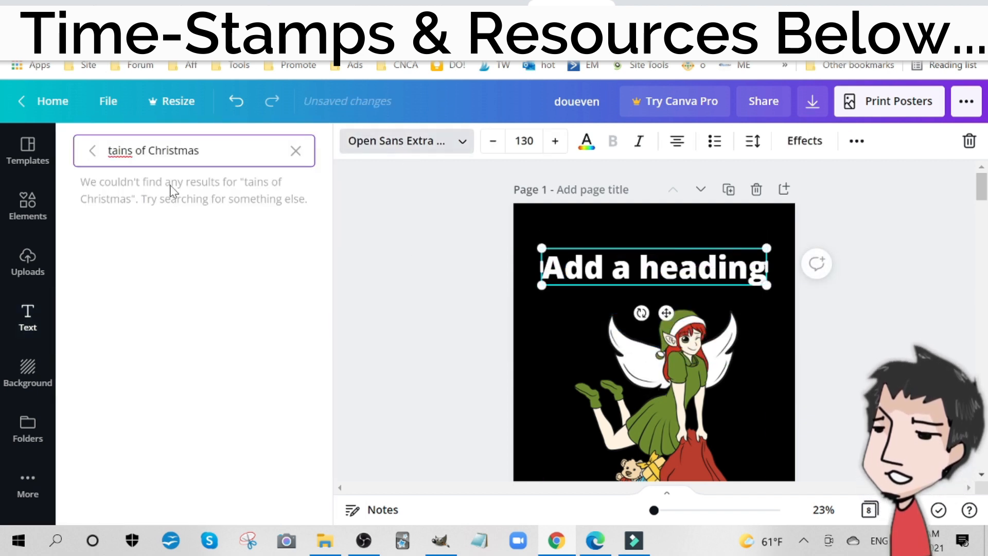
{"action": "triple_click", "coordinate": [168, 150]}
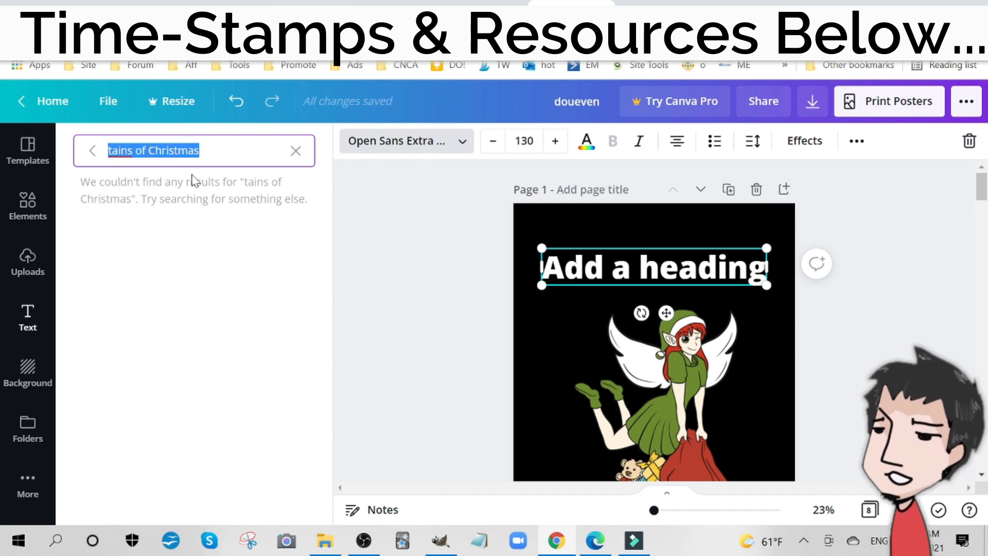
{"action": "type", "text": "great vibes"}
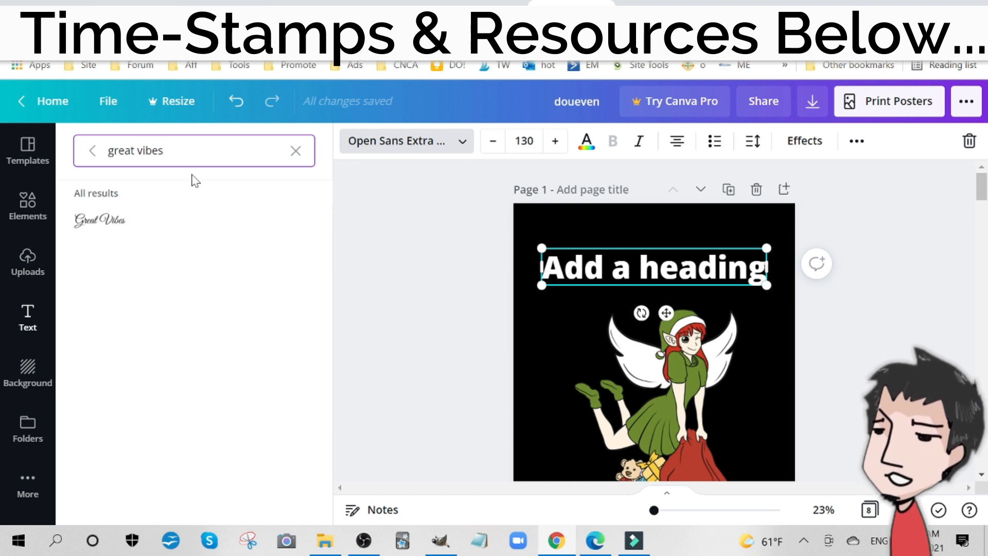
{"action": "left_click", "coordinate": [83, 220]}
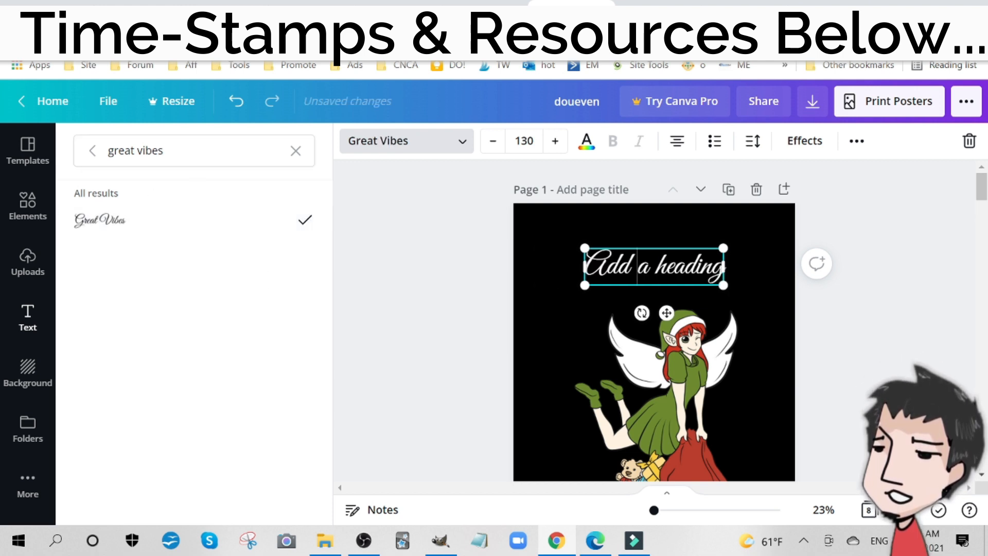
- Replace the heading's placeholder text with "Kawaii Christmas"
{"action": "key", "text": "ctrl+a"}
{"action": "type", "text": "KWa"}
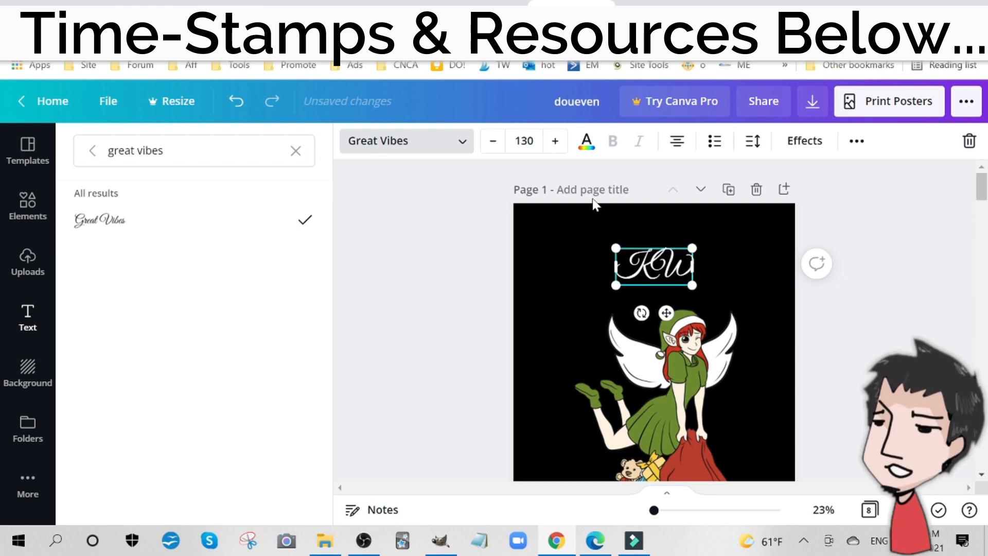
{"action": "key", "text": "BackSpace"}
{"action": "key", "text": "BackSpace"}
{"action": "type", "text": "awaii"}
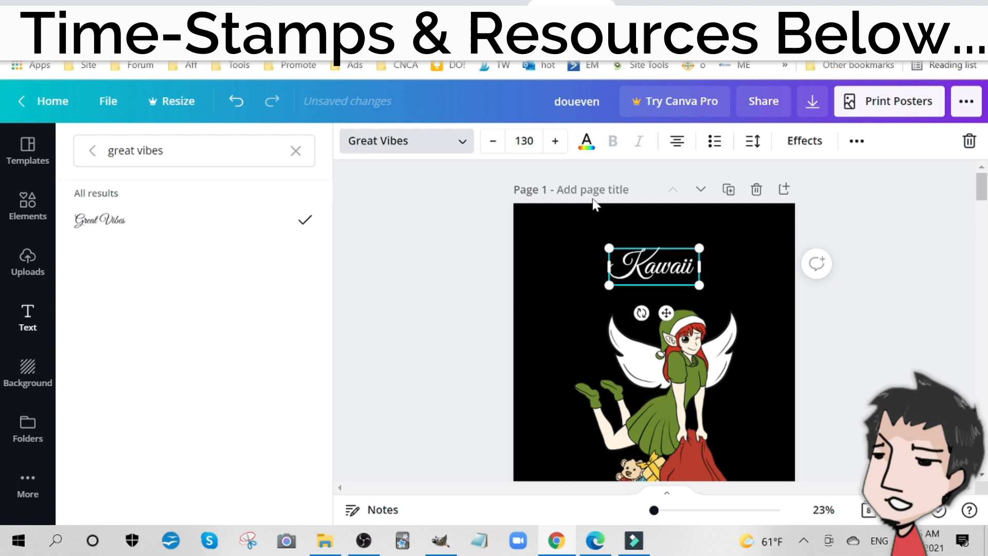
{"action": "type", "text": " Chri"}
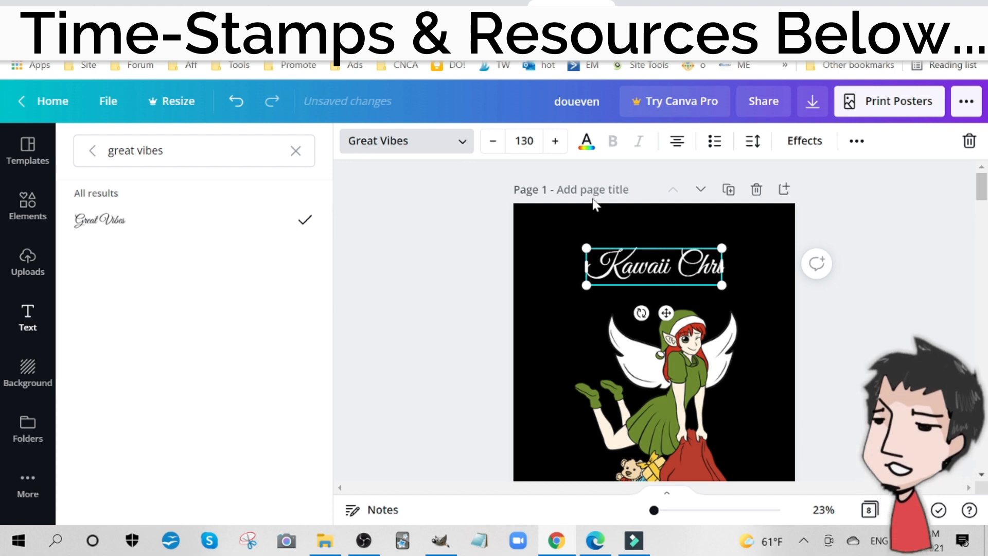
{"action": "type", "text": "stmas"}
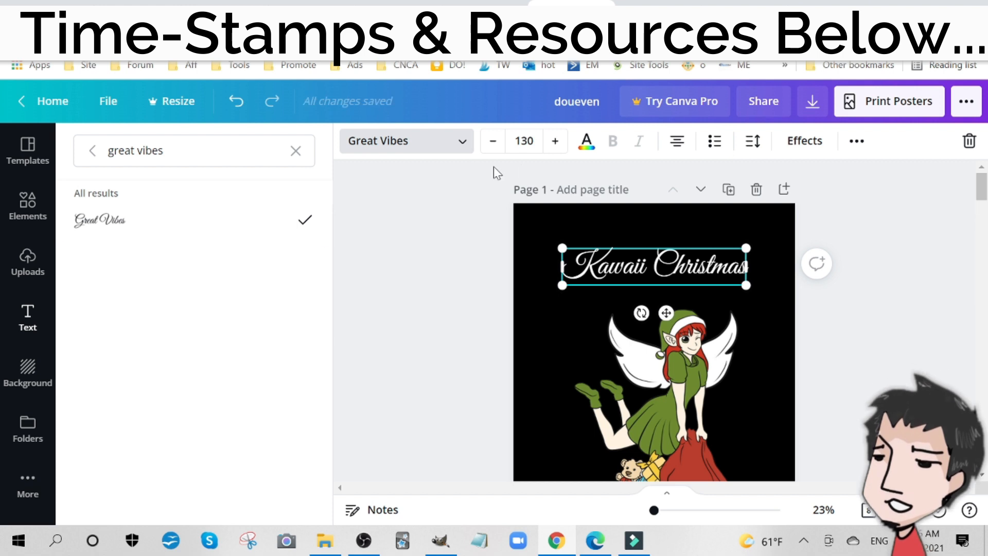
- Increase the Kawaii Christmas heading's font size to 140
{"action": "left_click", "coordinate": [554, 140]}
{"action": "left_click", "coordinate": [555, 140]}
{"action": "left_click", "coordinate": [555, 141]}
{"action": "left_click", "coordinate": [555, 140]}
{"action": "left_click", "coordinate": [555, 140]}
{"action": "left_click", "coordinate": [555, 141]}
{"action": "left_click", "coordinate": [555, 141]}
{"action": "left_click", "coordinate": [555, 140]}
{"action": "left_click", "coordinate": [554, 147]}
{"action": "left_click", "coordinate": [554, 147]}
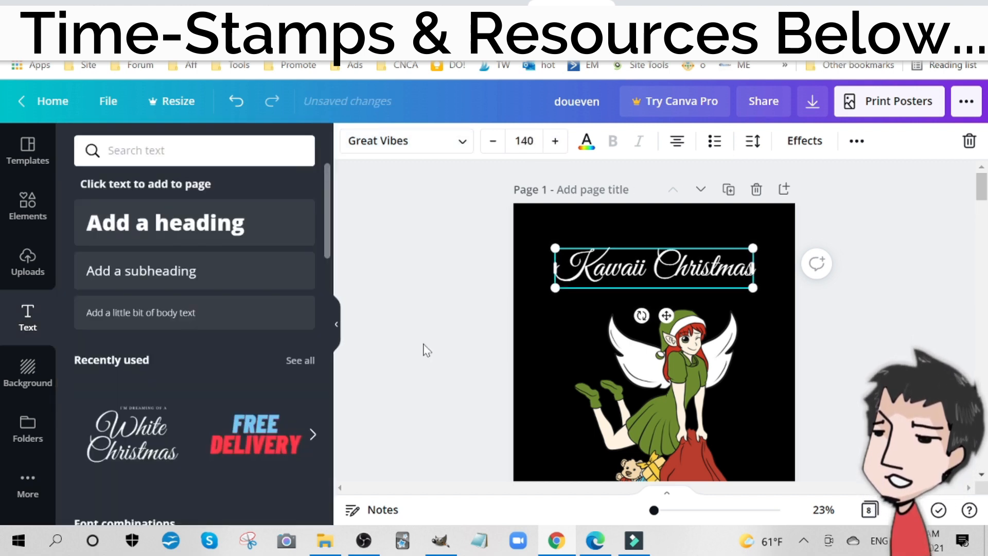
- Apply the Curve shape effect to the Kawaii Christmas heading and set its curve to 47
{"action": "left_click", "coordinate": [821, 141]}
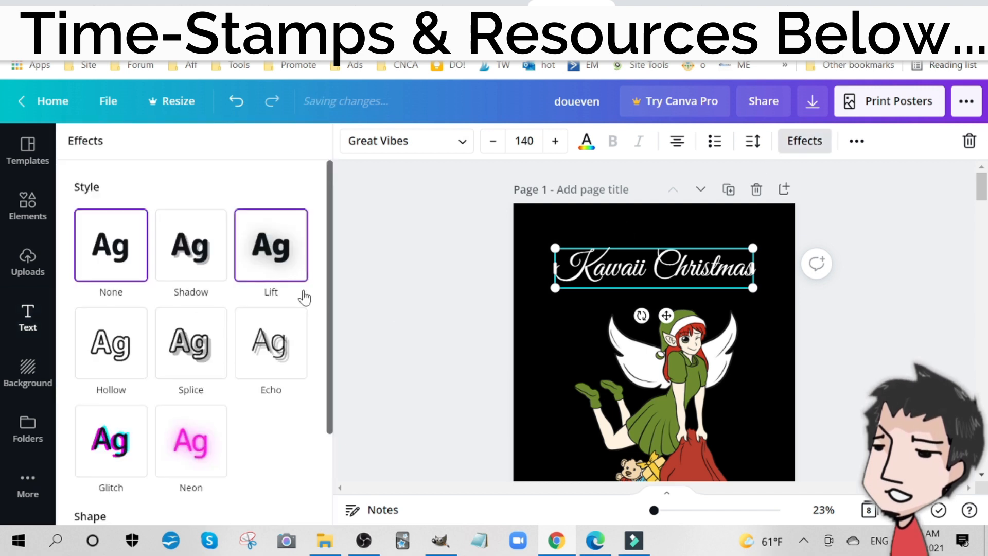
{"action": "scroll", "coordinate": [247, 267], "scroll_direction": "down", "scroll_amount": 3}
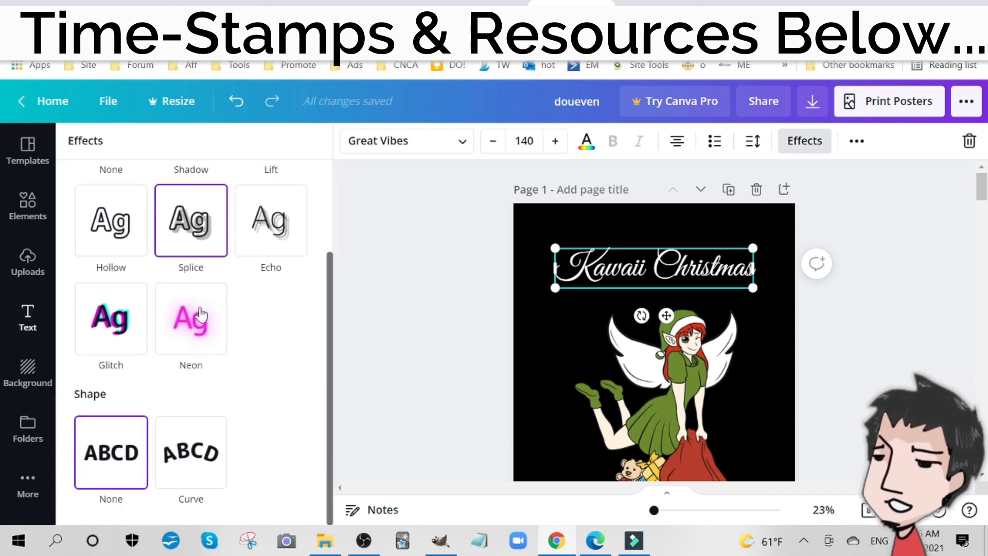
{"action": "left_click", "coordinate": [193, 473]}
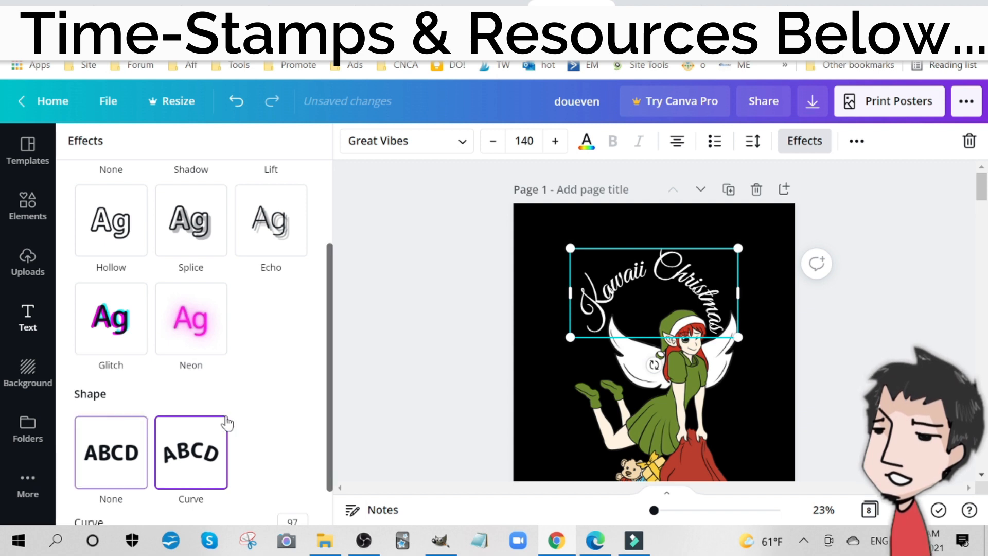
{"action": "scroll", "coordinate": [224, 451], "scroll_direction": "down", "scroll_amount": 1}
{"action": "left_click_drag", "start_coordinate": [309, 495], "coordinate": [247, 501]}
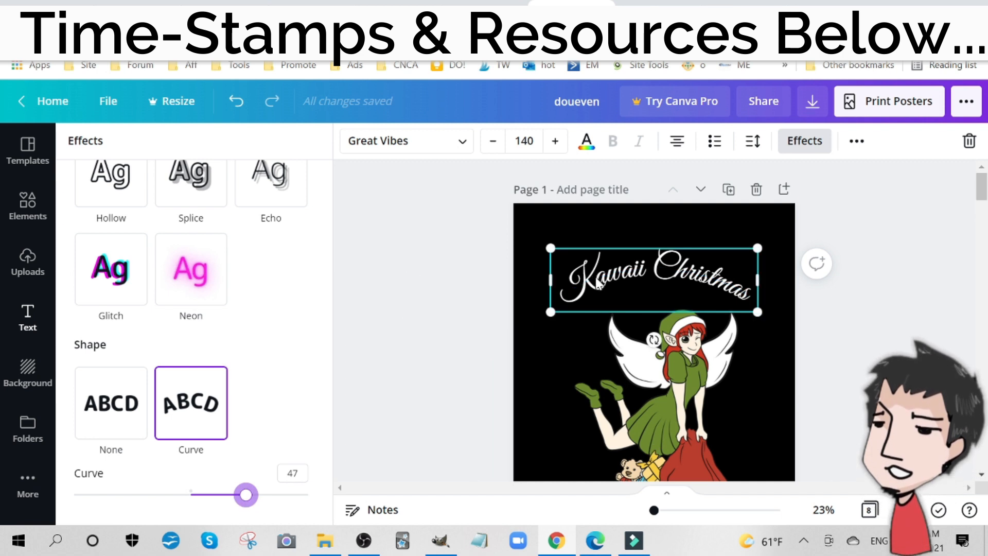
- Enlarge the curved Kawaii Christmas heading to font size 183 and deselect it
{"action": "left_click", "coordinate": [563, 144]}
{"action": "left_click", "coordinate": [563, 144]}
{"action": "left_click", "coordinate": [563, 145]}
{"action": "left_click", "coordinate": [563, 145]}
{"action": "left_click", "coordinate": [563, 144]}
{"action": "left_click", "coordinate": [562, 144]}
{"action": "left_click", "coordinate": [563, 144]}
{"action": "left_click", "coordinate": [563, 143]}
{"action": "left_click", "coordinate": [563, 143]}
{"action": "left_click", "coordinate": [563, 143]}
{"action": "left_click", "coordinate": [564, 143]}
{"action": "left_click", "coordinate": [562, 143]}
{"action": "left_click", "coordinate": [562, 142]}
{"action": "left_click", "coordinate": [563, 142]}
{"action": "left_click", "coordinate": [563, 142]}
{"action": "left_click", "coordinate": [563, 143]}
{"action": "left_click", "coordinate": [563, 142]}
{"action": "left_click", "coordinate": [562, 143]}
{"action": "left_click", "coordinate": [432, 367]}
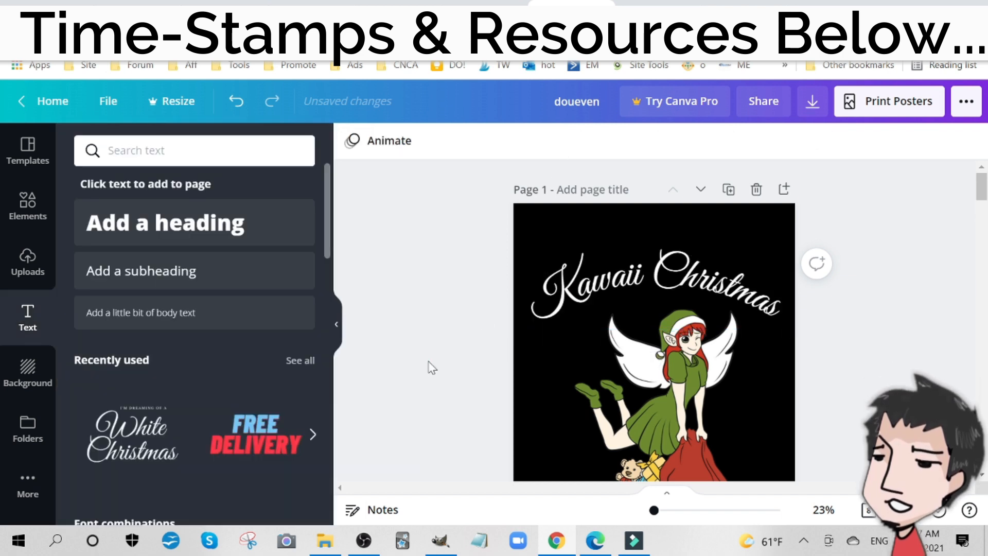
- Duplicate page 1 and set the Kawaii Christmas heading on the copy to black
{"action": "scroll", "coordinate": [856, 309], "scroll_direction": "down", "scroll_amount": 2}
{"action": "scroll", "coordinate": [856, 319], "scroll_direction": "up", "scroll_amount": 3}
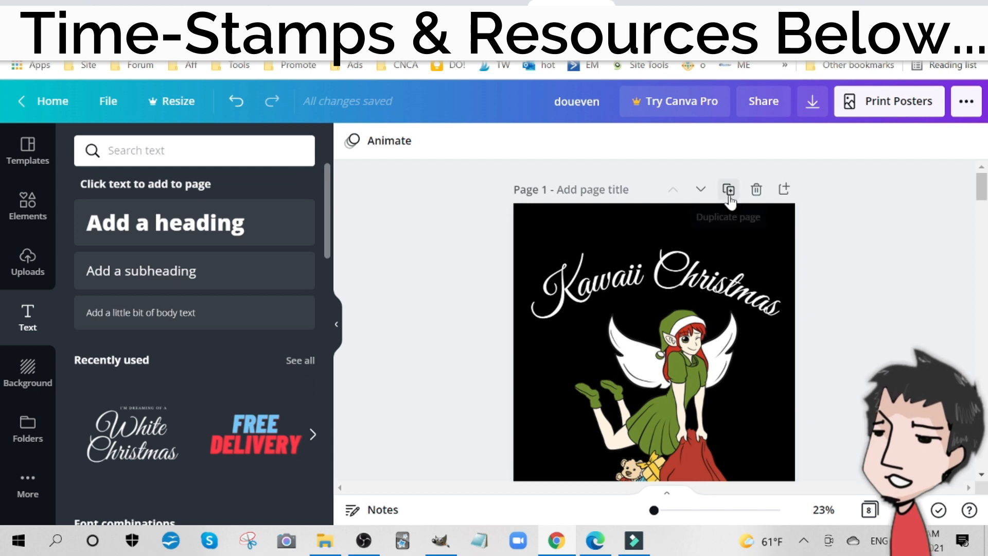
{"action": "left_click", "coordinate": [729, 190]}
{"action": "left_click", "coordinate": [661, 304]}
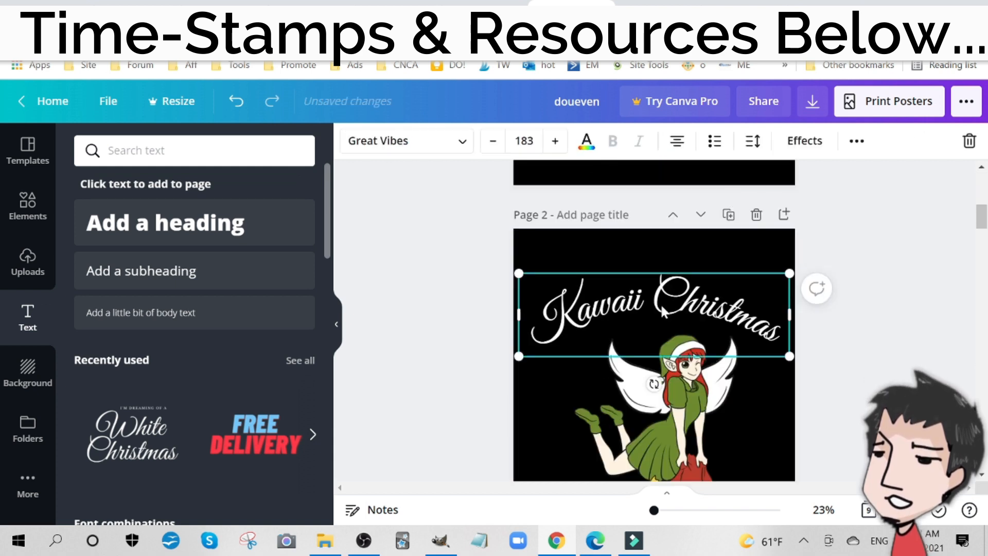
{"action": "left_click", "coordinate": [587, 141]}
{"action": "left_click", "coordinate": [135, 227]}
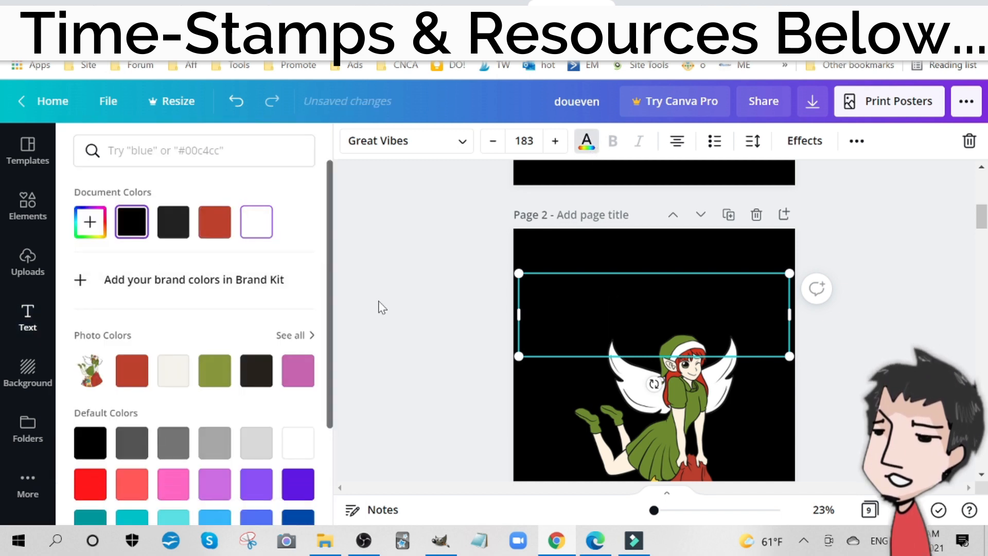
- Remove the black background from page 2, then return to page 1 and open the design's download options
{"action": "left_click", "coordinate": [452, 261]}
{"action": "left_click", "coordinate": [772, 247]}
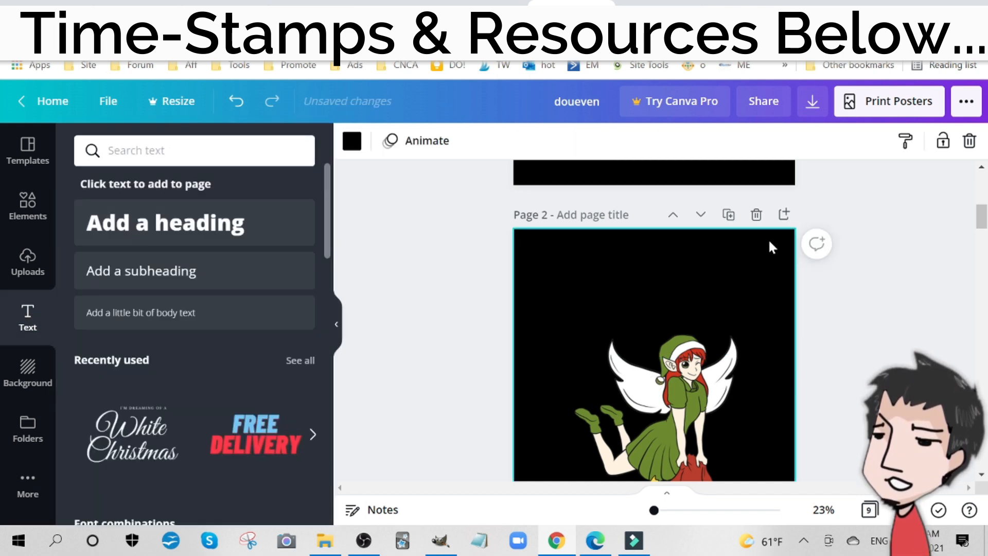
{"action": "key", "text": "ctrl+z"}
{"action": "scroll", "coordinate": [867, 324], "scroll_direction": "down", "scroll_amount": 3}
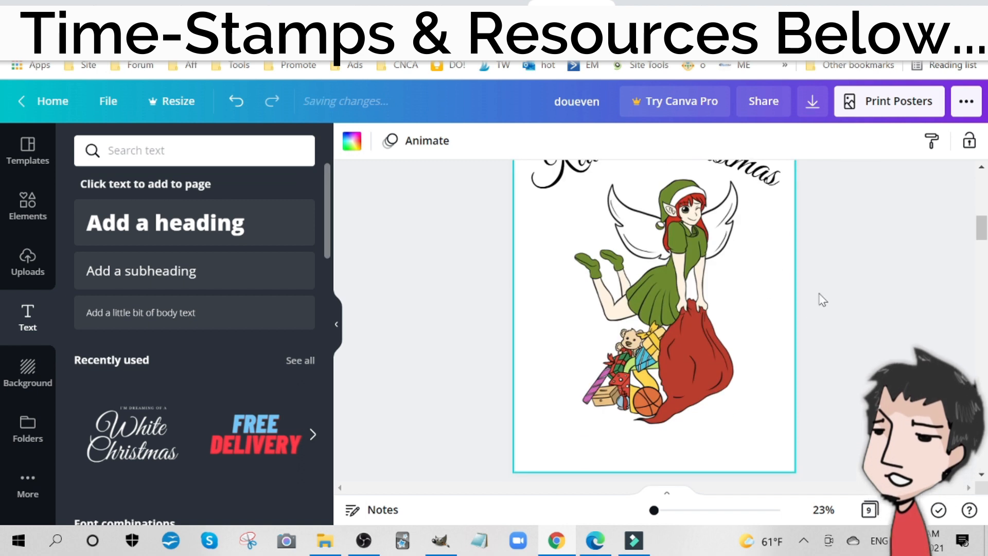
{"action": "scroll", "coordinate": [820, 298], "scroll_direction": "up", "scroll_amount": 5}
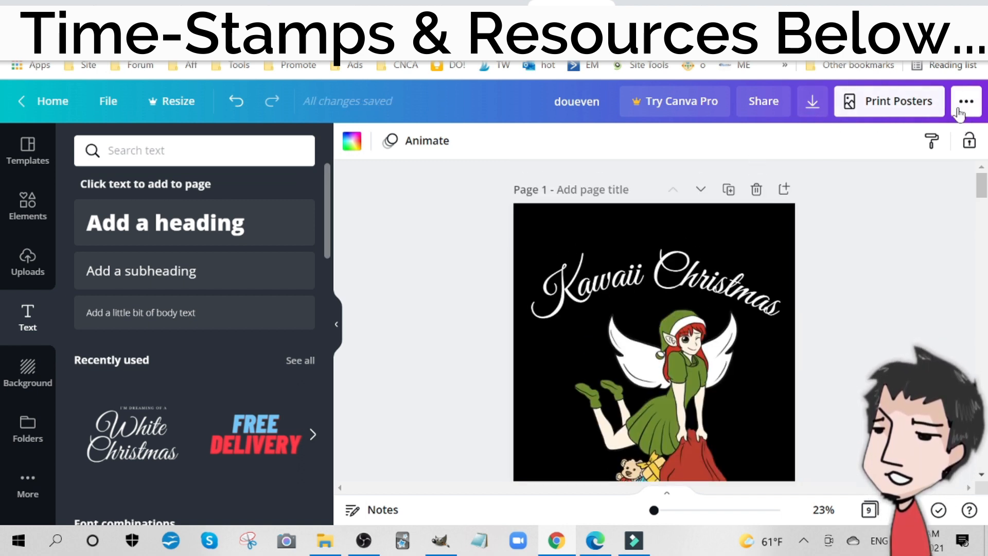
{"action": "left_click", "coordinate": [812, 101]}
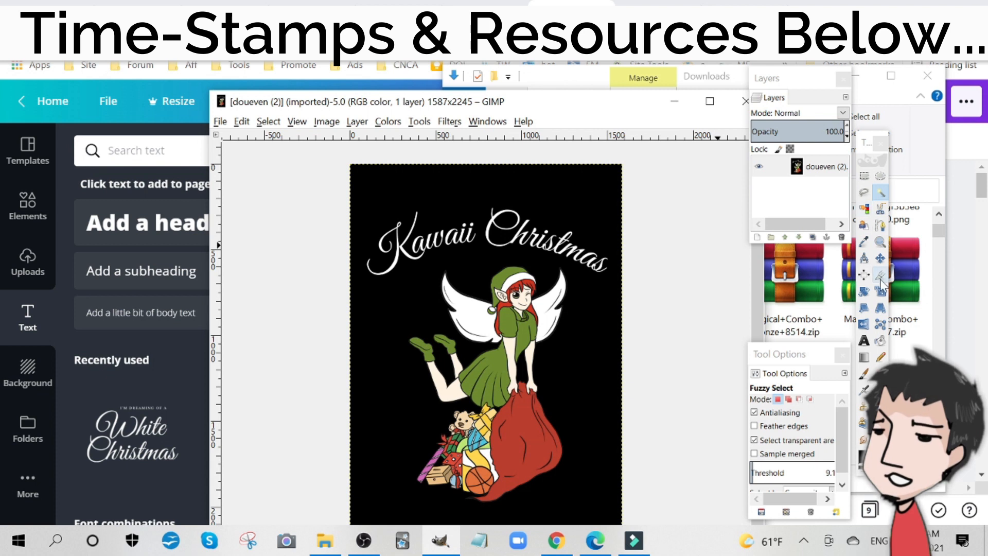
- In GIMP, use Fuzzy Select to delete the black background of doueven (2) and the enclosed black areas in the lettering and beside the elf's arms
{"action": "left_click_drag", "start_coordinate": [867, 140], "coordinate": [696, 147]}
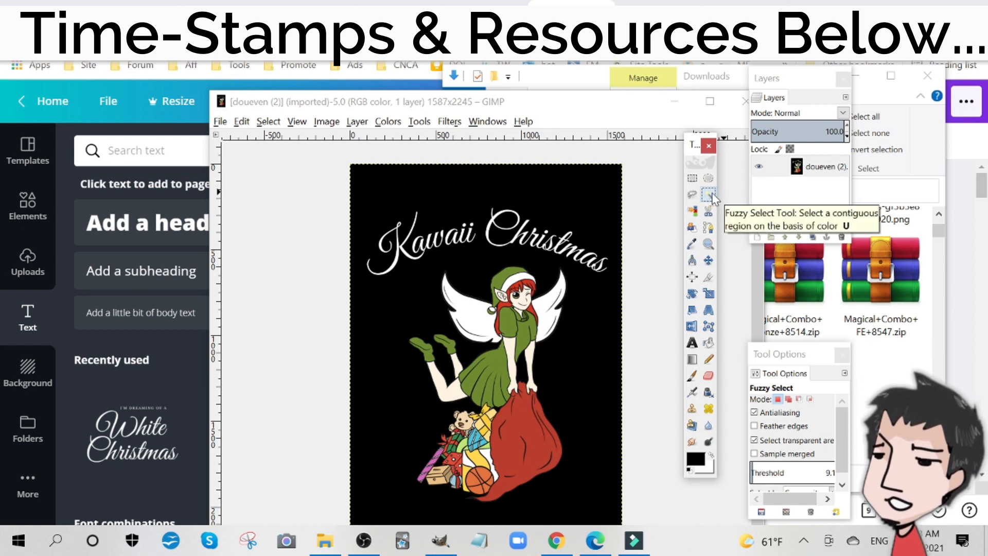
{"action": "left_click", "coordinate": [577, 190]}
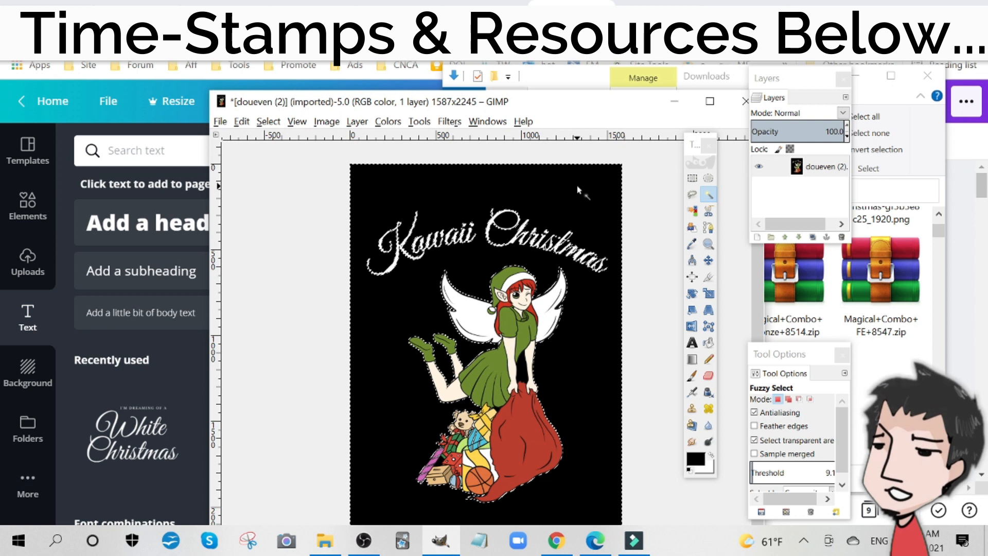
{"action": "key", "text": "Delete"}
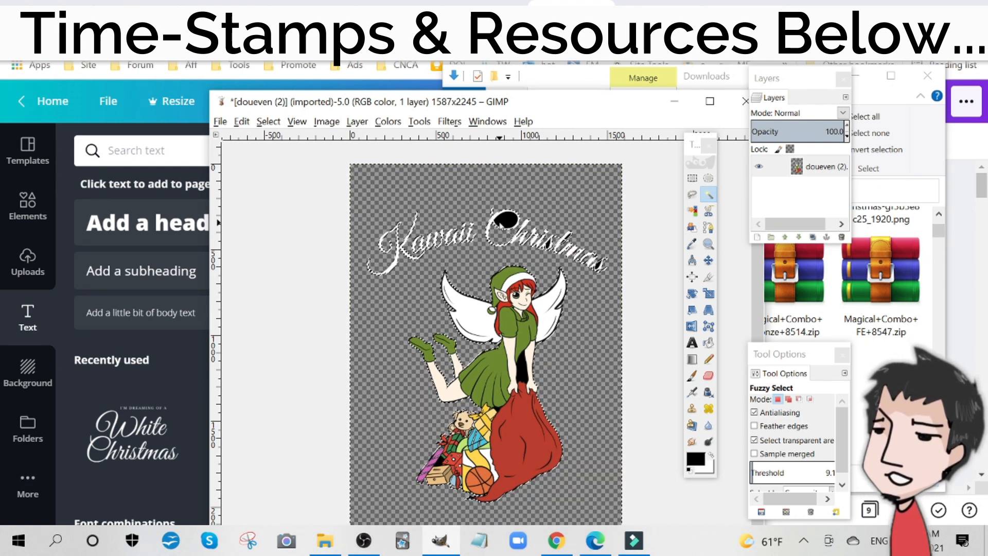
{"action": "key", "text": "ctrl+shift+a"}
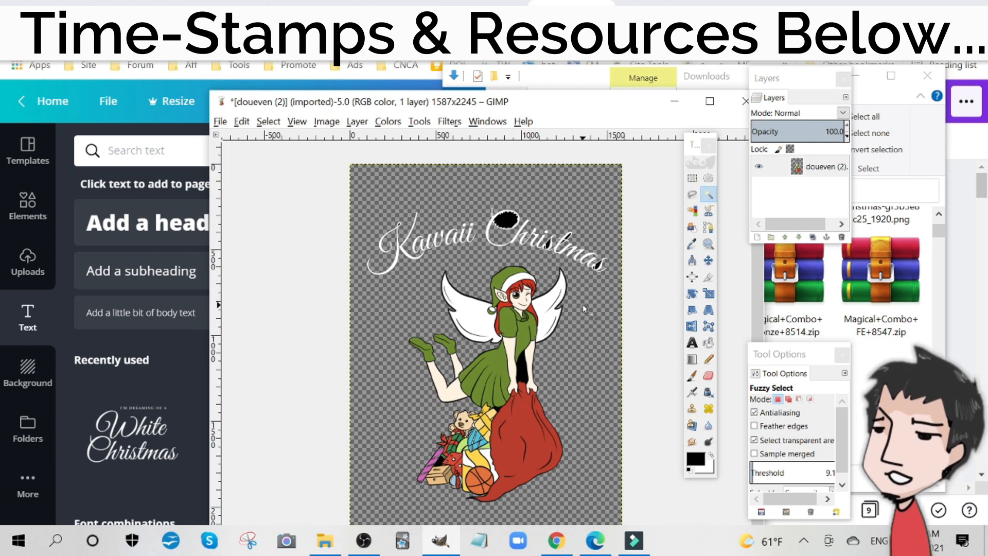
{"action": "key", "text": "Delete"}
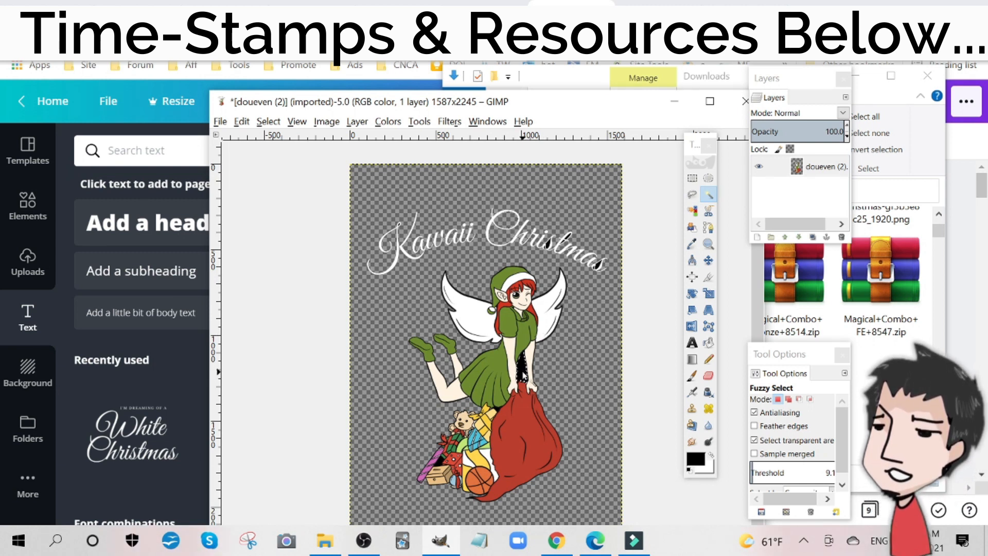
{"action": "key", "text": "Delete"}
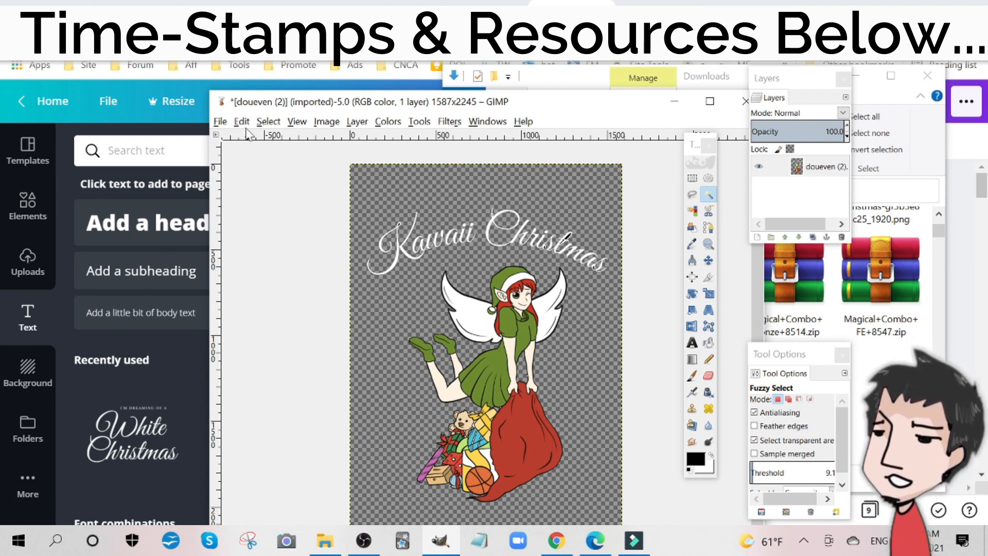
{"action": "left_click", "coordinate": [224, 124]}
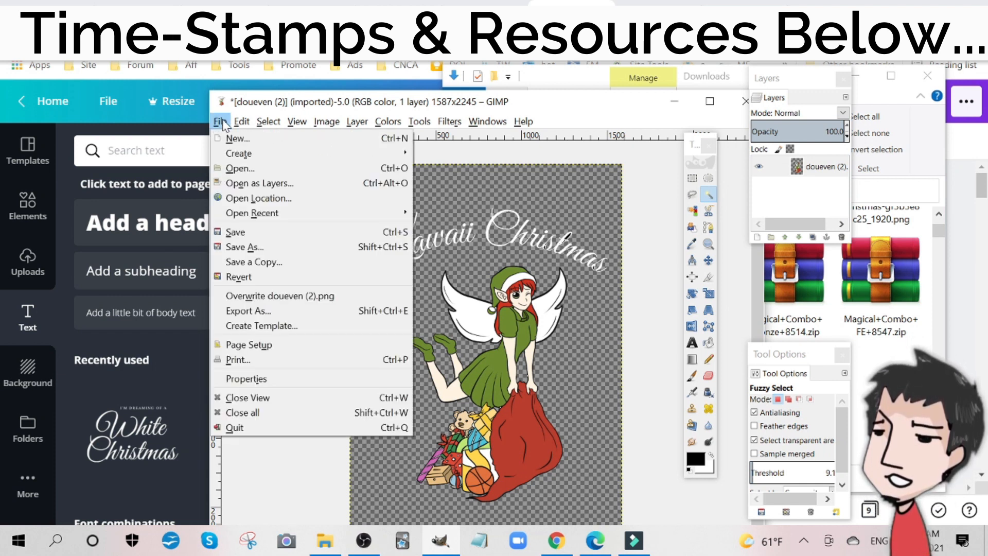
{"action": "left_click", "coordinate": [286, 310]}
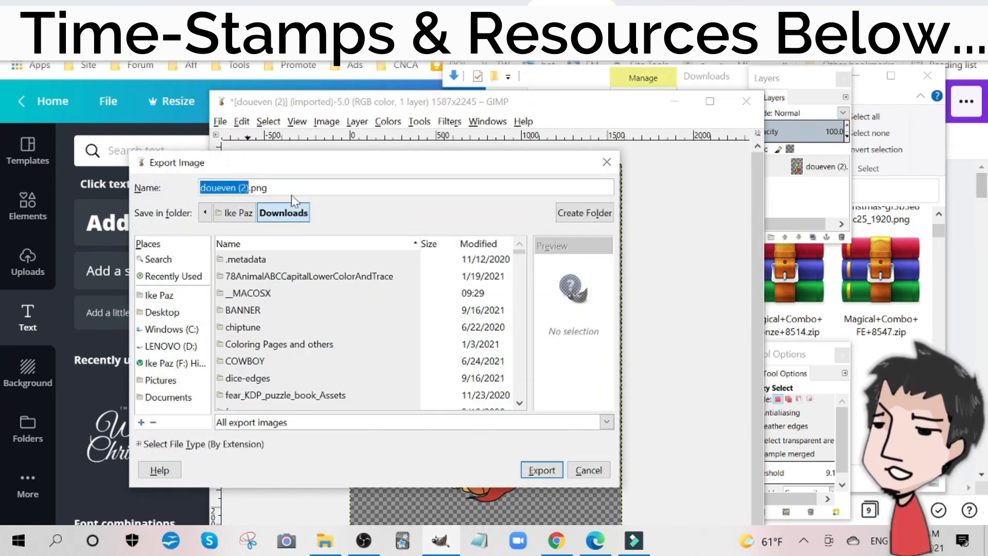
{"action": "left_click", "coordinate": [606, 162]}
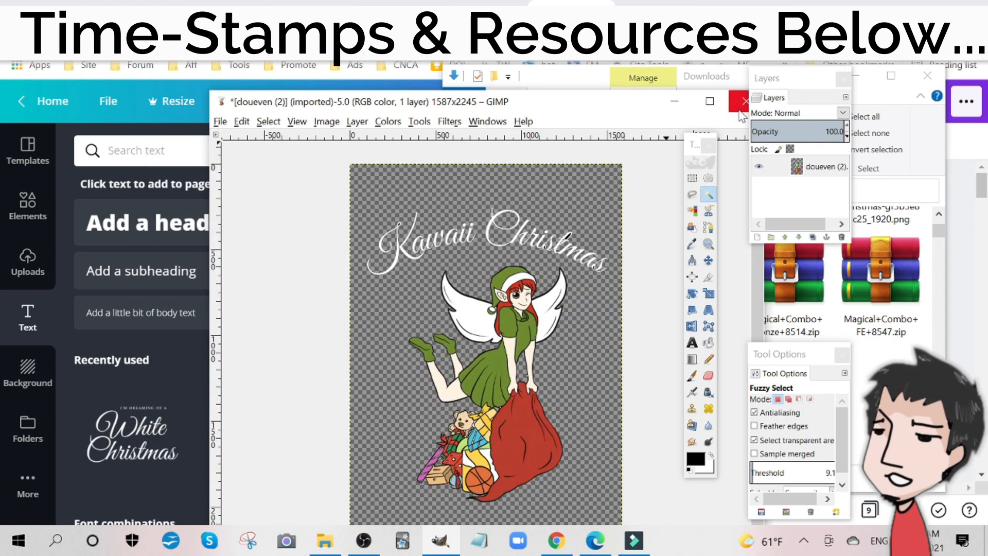
- Close the doueven (2) image without saving its changes and switch to the Downloads folder in File Explorer
{"action": "left_click", "coordinate": [742, 116]}
{"action": "left_click", "coordinate": [511, 439]}
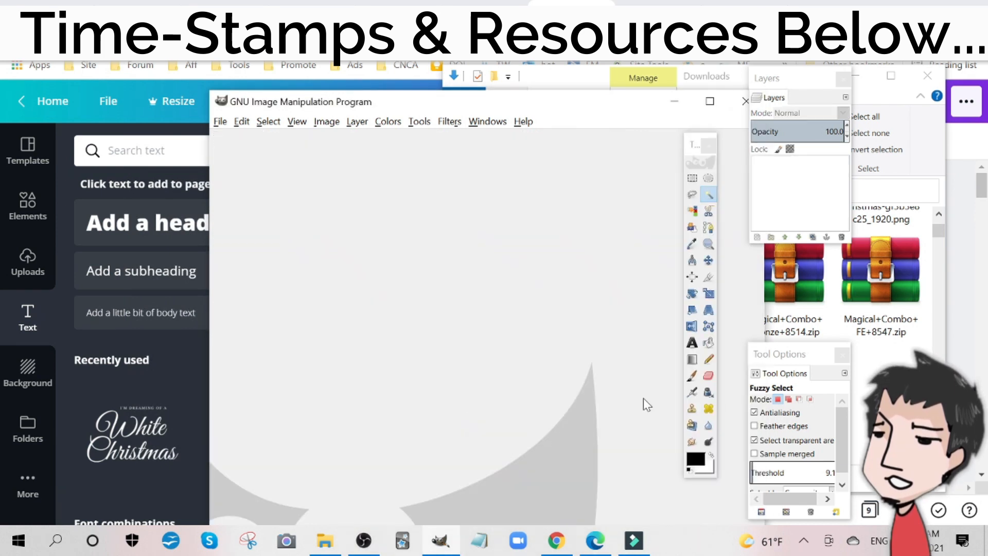
{"action": "left_click", "coordinate": [892, 361]}
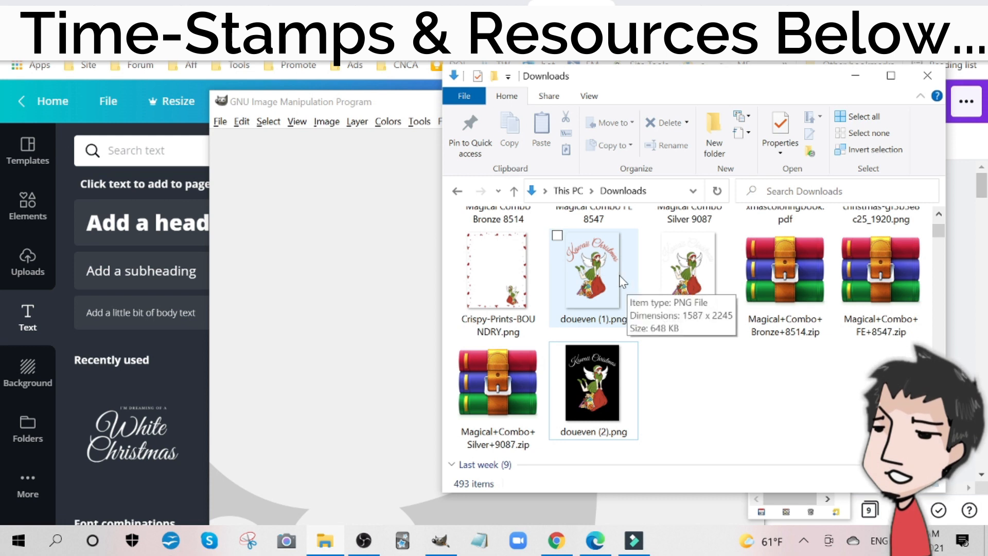
- Switch to the untitled US Letter coloring-page design in Canva and look through its pages
{"action": "left_click", "coordinate": [501, 2]}
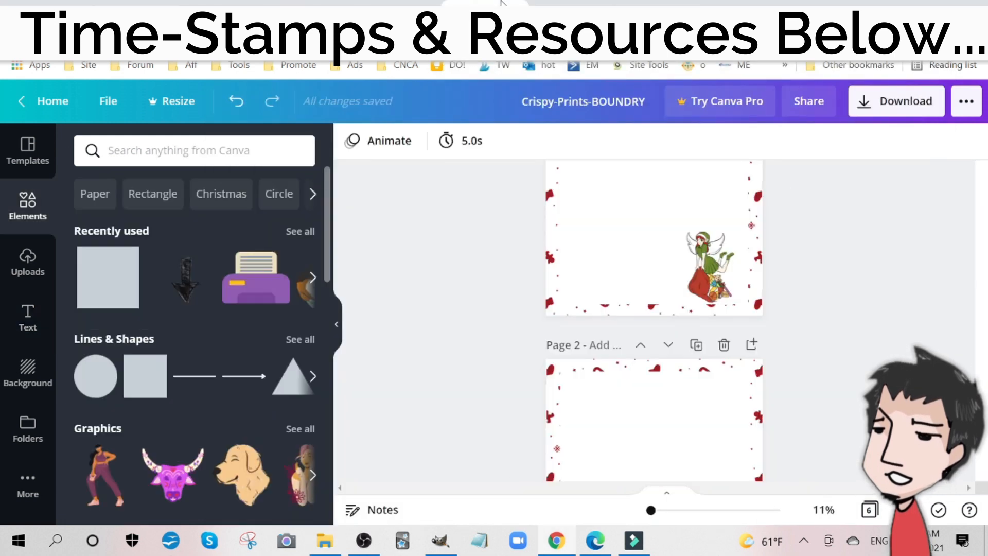
{"action": "left_click", "coordinate": [572, 3]}
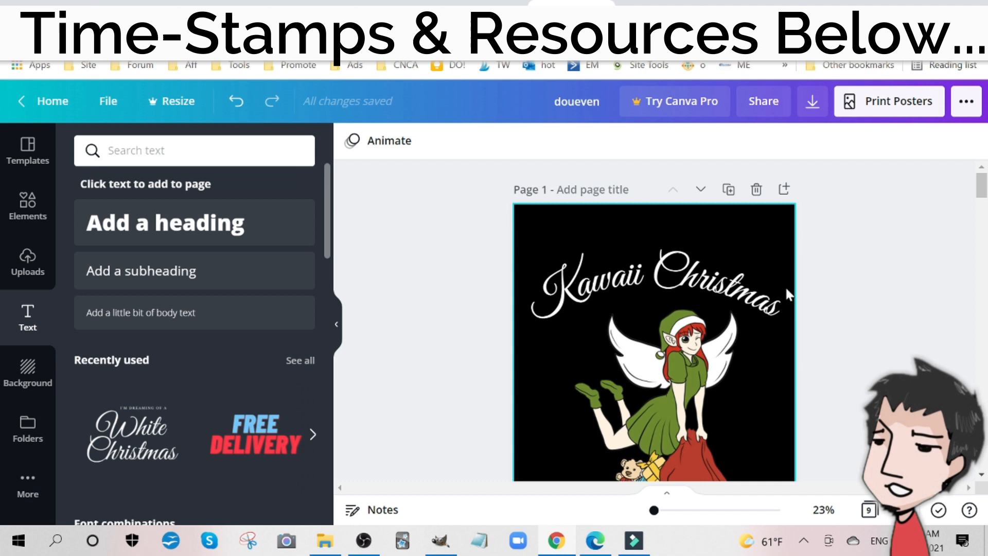
{"action": "left_click", "coordinate": [636, 2]}
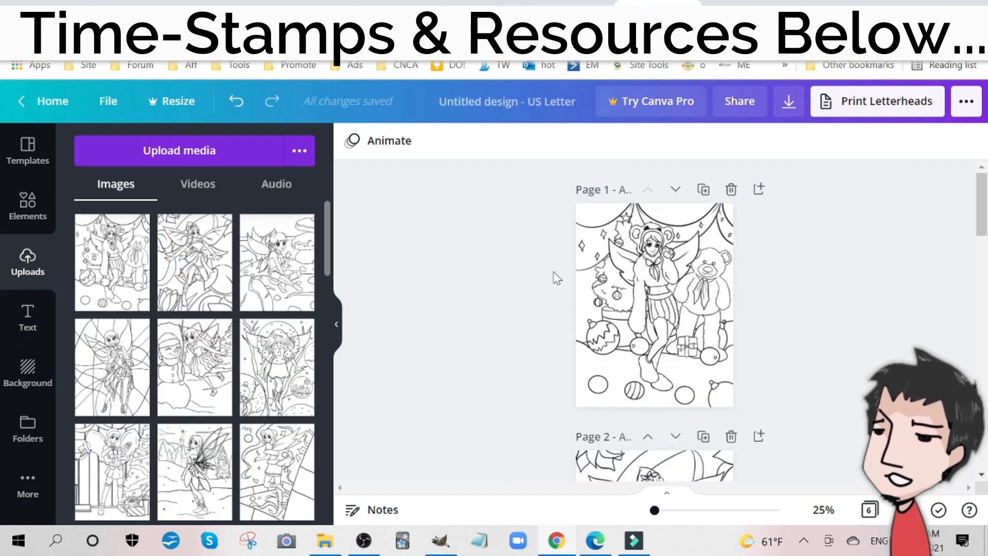
{"action": "scroll", "coordinate": [539, 311], "scroll_direction": "down", "scroll_amount": 15}
{"action": "scroll", "coordinate": [539, 314], "scroll_direction": "up", "scroll_amount": 4}
{"action": "scroll", "coordinate": [542, 315], "scroll_direction": "up", "scroll_amount": 12}
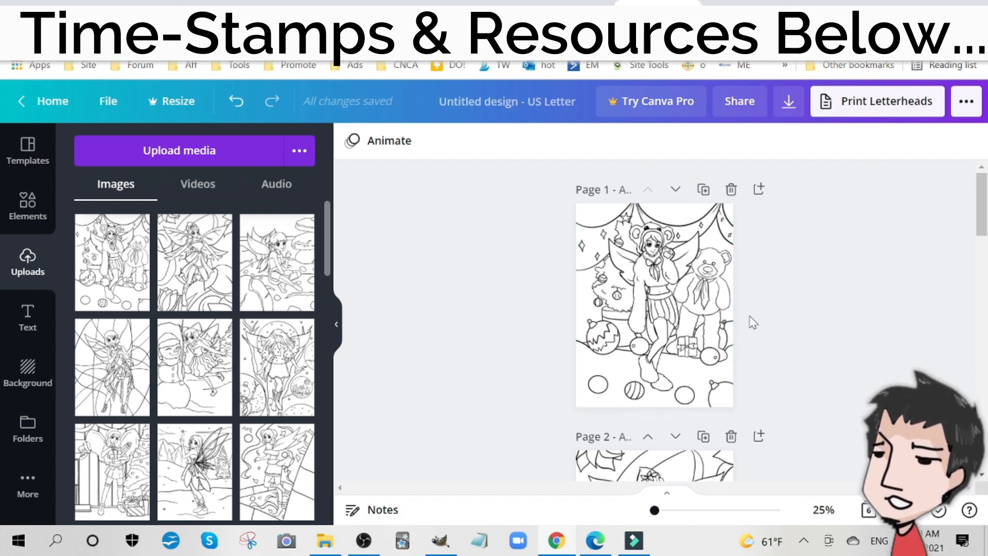
{"action": "scroll", "coordinate": [846, 284], "scroll_direction": "down", "scroll_amount": 14}
{"action": "scroll", "coordinate": [849, 286], "scroll_direction": "up", "scroll_amount": 14}
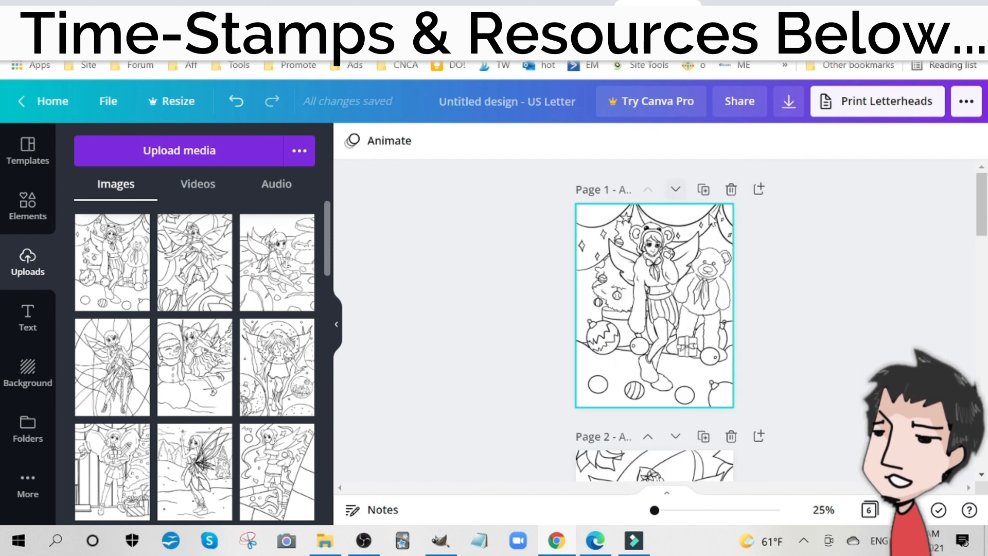
- Delete the page 1 drawing, add the uploaded fairy-with-teddy-bear drawing again and set it as the page background
{"action": "left_click", "coordinate": [684, 212]}
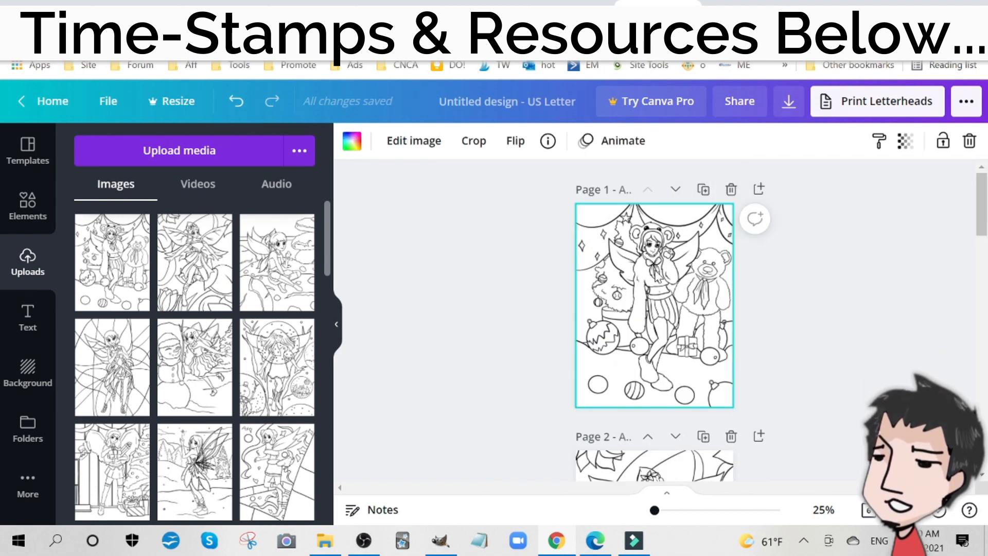
{"action": "key", "text": "Delete"}
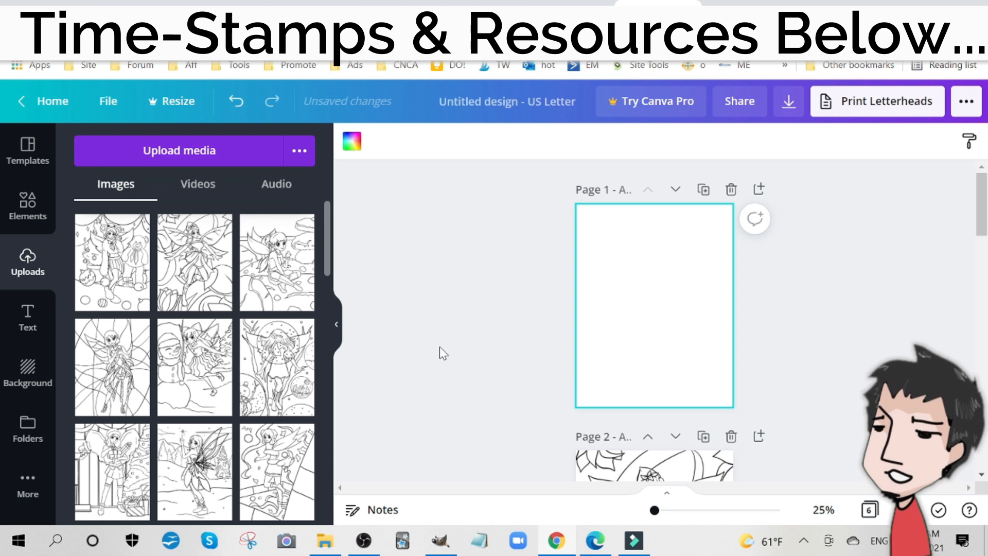
{"action": "left_click", "coordinate": [112, 260]}
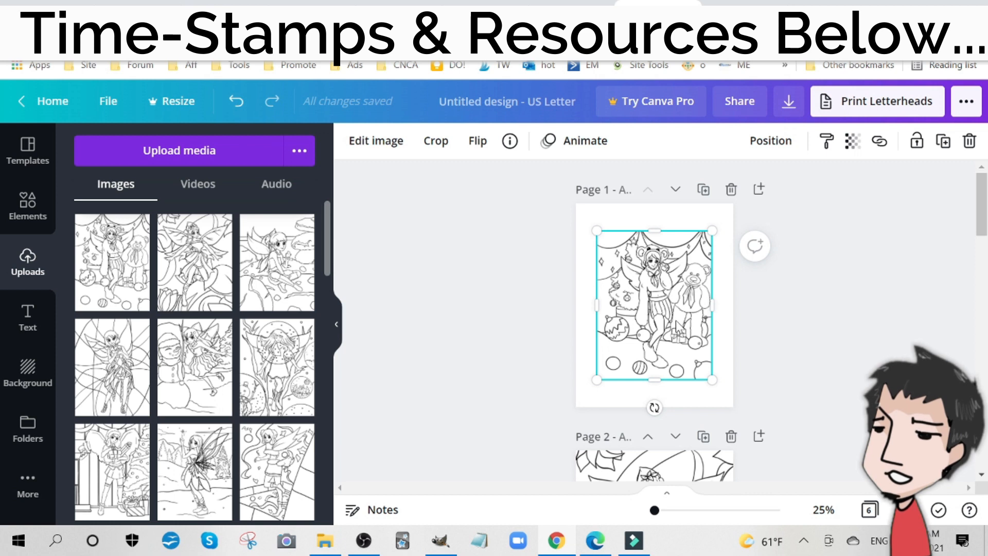
{"action": "right_click", "coordinate": [674, 319]}
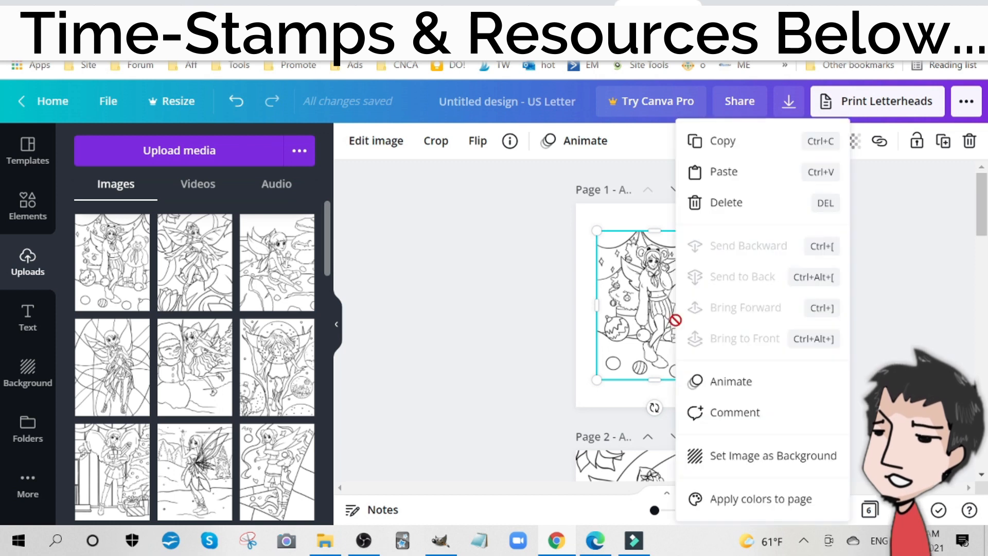
{"action": "left_click", "coordinate": [741, 457]}
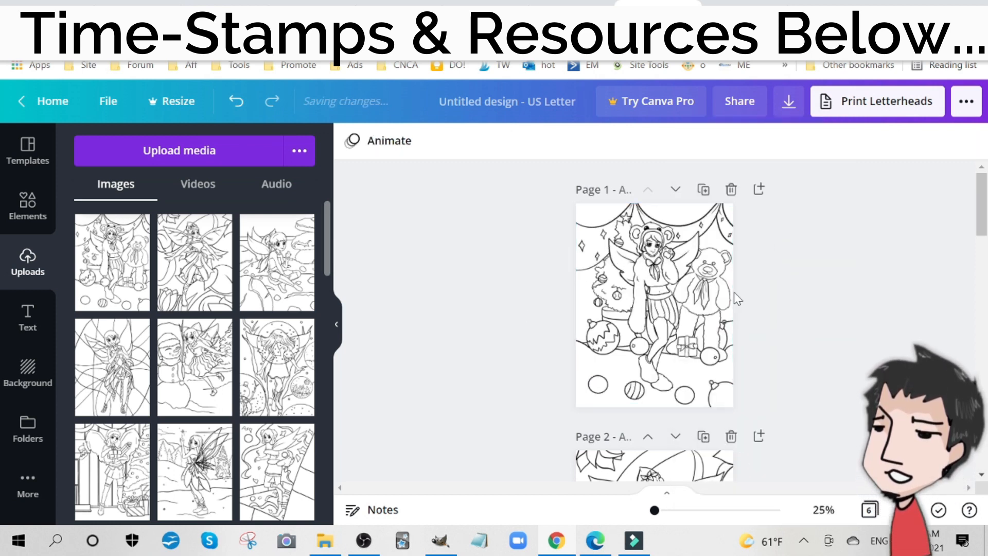
- Review the full-page fairy line drawings from page 1 through page 6 and return to the first page
{"action": "scroll", "coordinate": [589, 238], "scroll_direction": "down", "scroll_amount": 5}
{"action": "scroll", "coordinate": [689, 267], "scroll_direction": "down", "scroll_amount": 10}
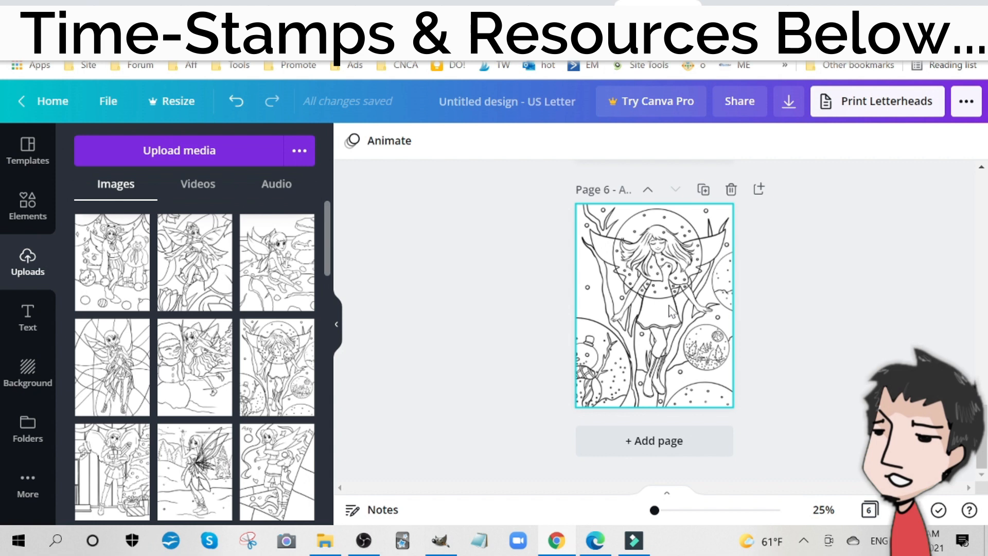
{"action": "scroll", "coordinate": [670, 310], "scroll_direction": "up", "scroll_amount": 15}
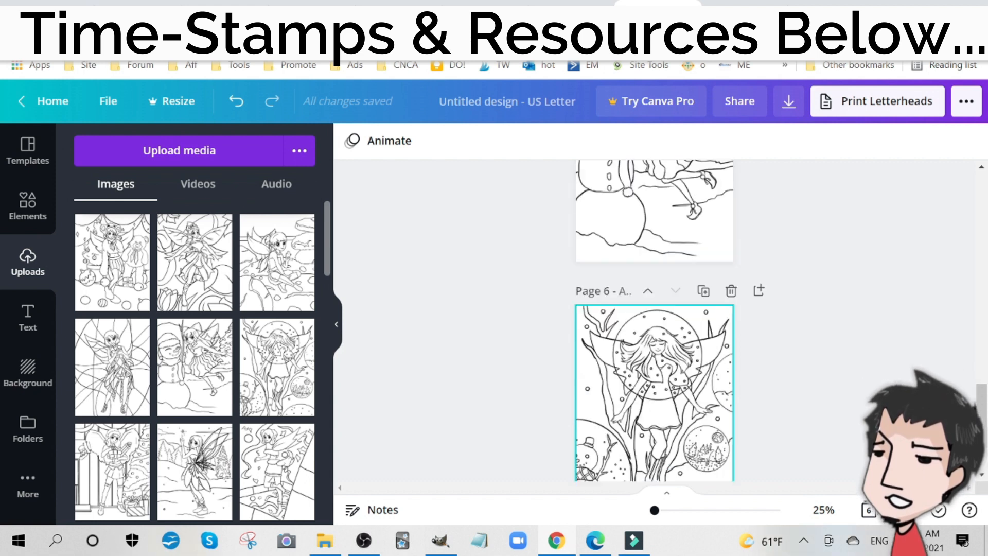
{"action": "scroll", "coordinate": [466, 298], "scroll_direction": "up", "scroll_amount": 10}
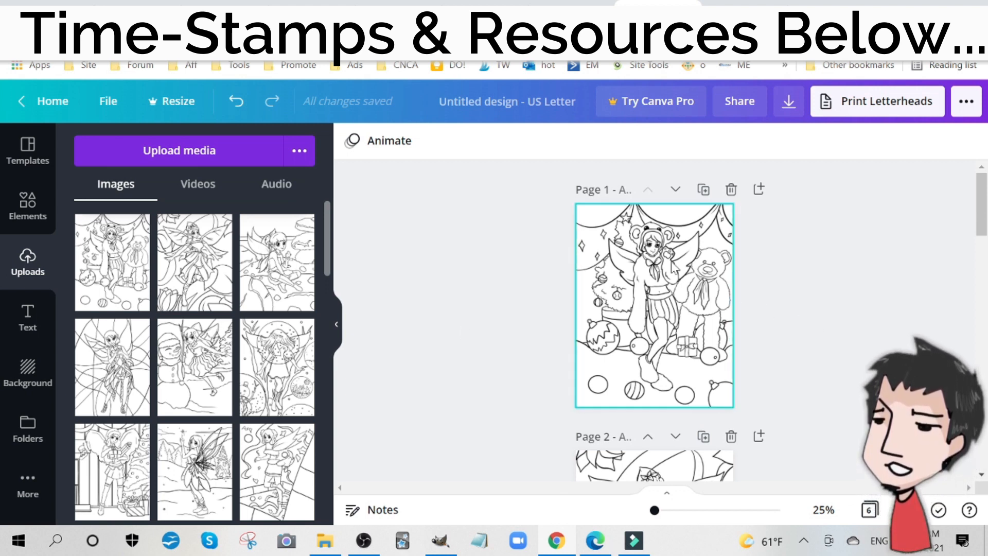
{"action": "scroll", "coordinate": [750, 294], "scroll_direction": "down", "scroll_amount": 2}
{"action": "scroll", "coordinate": [638, 286], "scroll_direction": "down", "scroll_amount": 14}
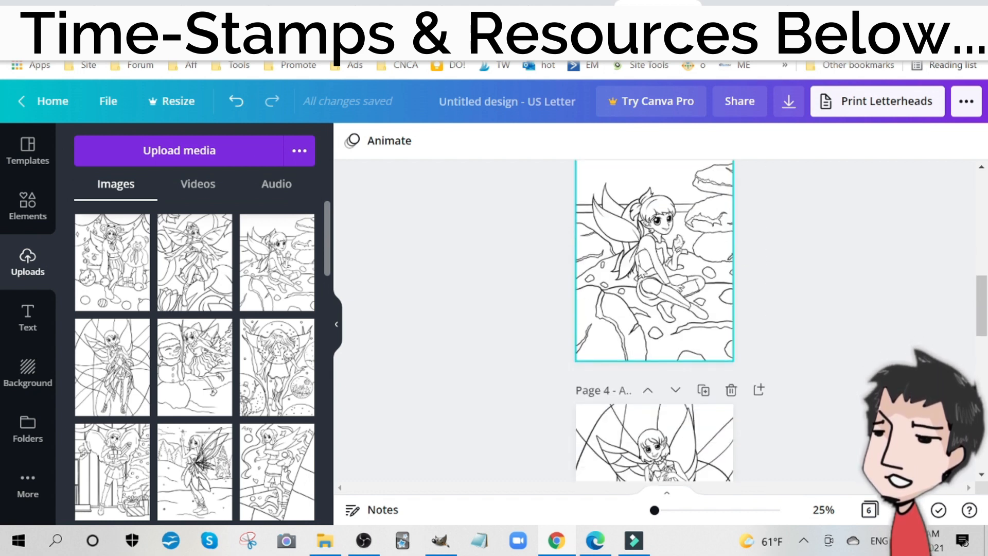
{"action": "scroll", "coordinate": [646, 311], "scroll_direction": "up", "scroll_amount": 14}
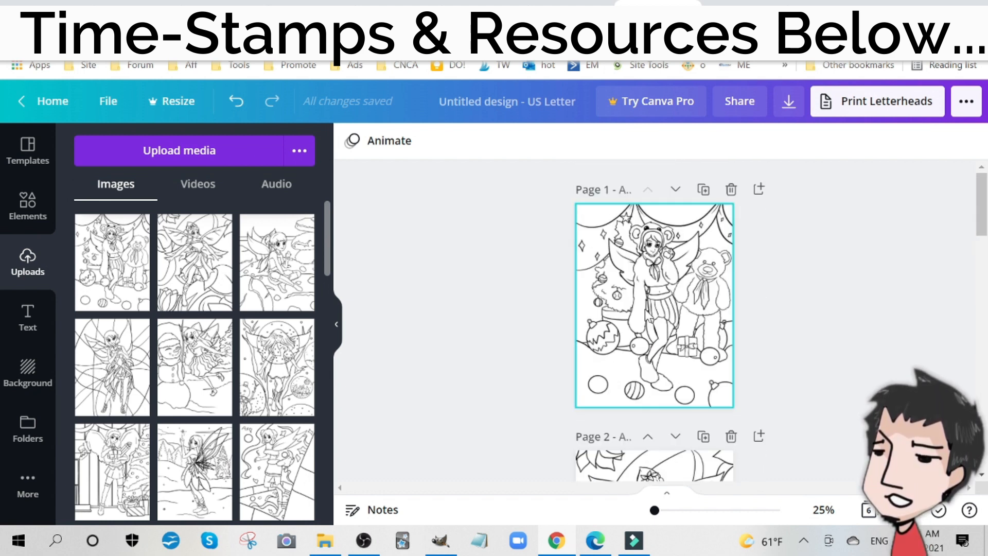
- Replace the page 2 drawing with the uploaded fairy-and-snowman drawing, set as the page background
{"action": "scroll", "coordinate": [645, 311], "scroll_direction": "down", "scroll_amount": 4}
{"action": "left_click", "coordinate": [632, 325]}
{"action": "key", "text": "Delete"}
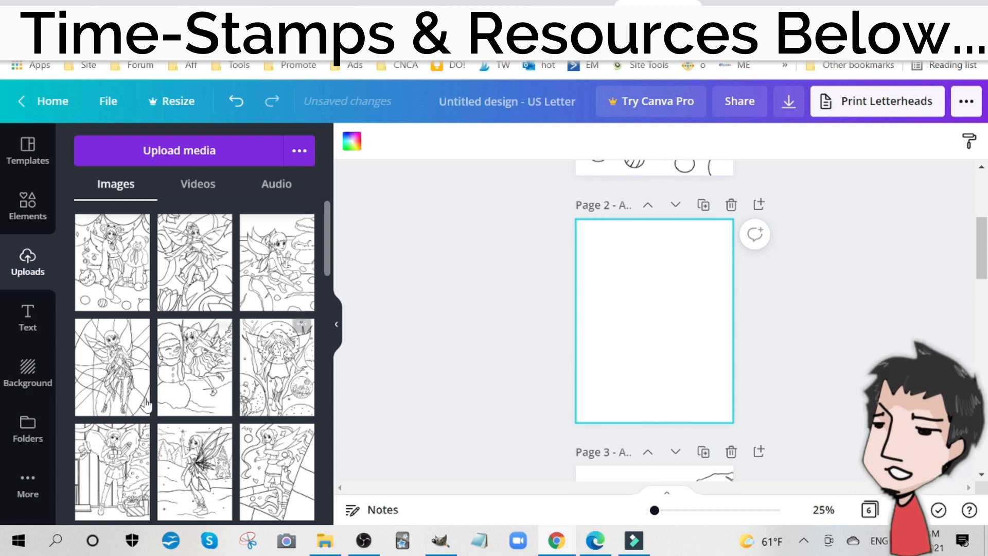
{"action": "left_click", "coordinate": [177, 377]}
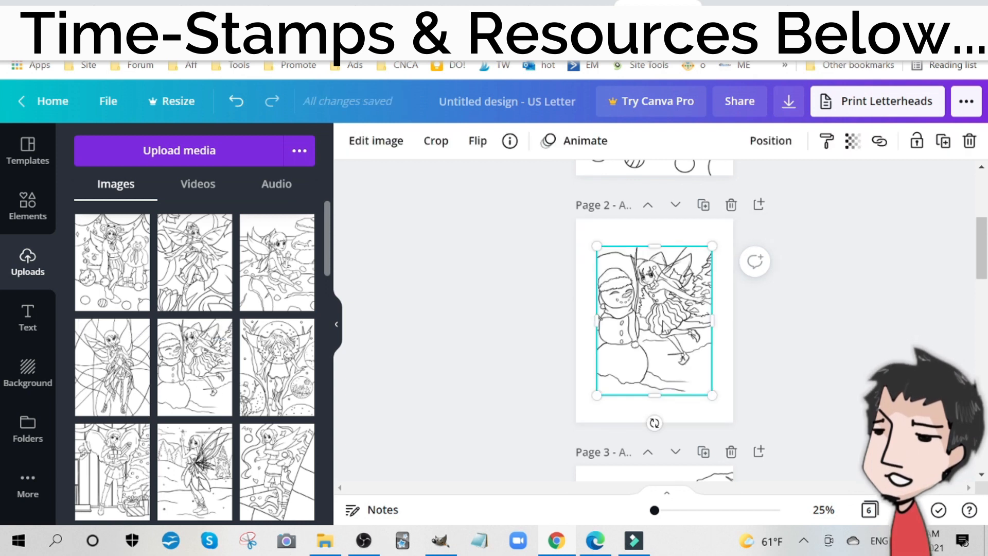
{"action": "right_click", "coordinate": [665, 326]}
{"action": "left_click", "coordinate": [755, 457]}
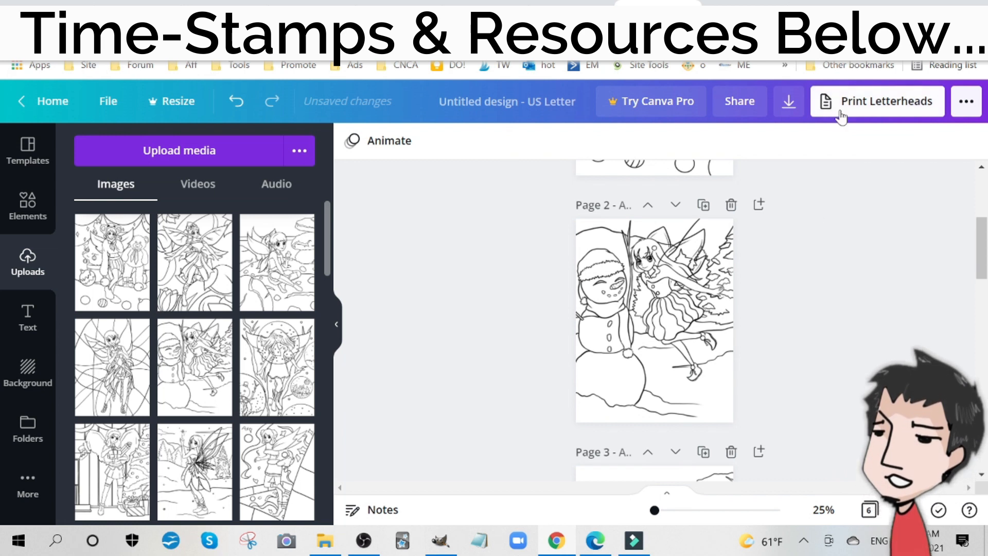
- Open the download options for the coloring-page design
{"action": "left_click", "coordinate": [788, 102]}
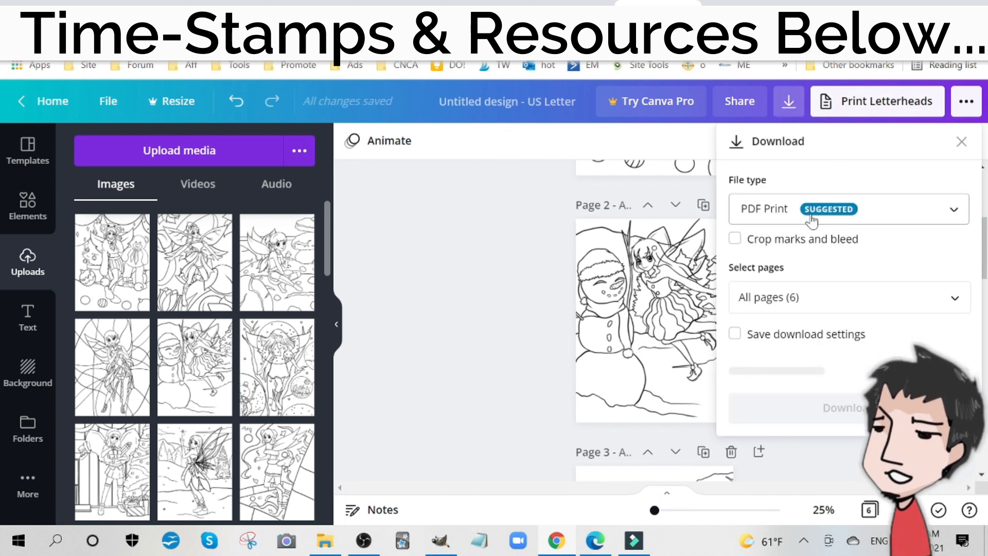